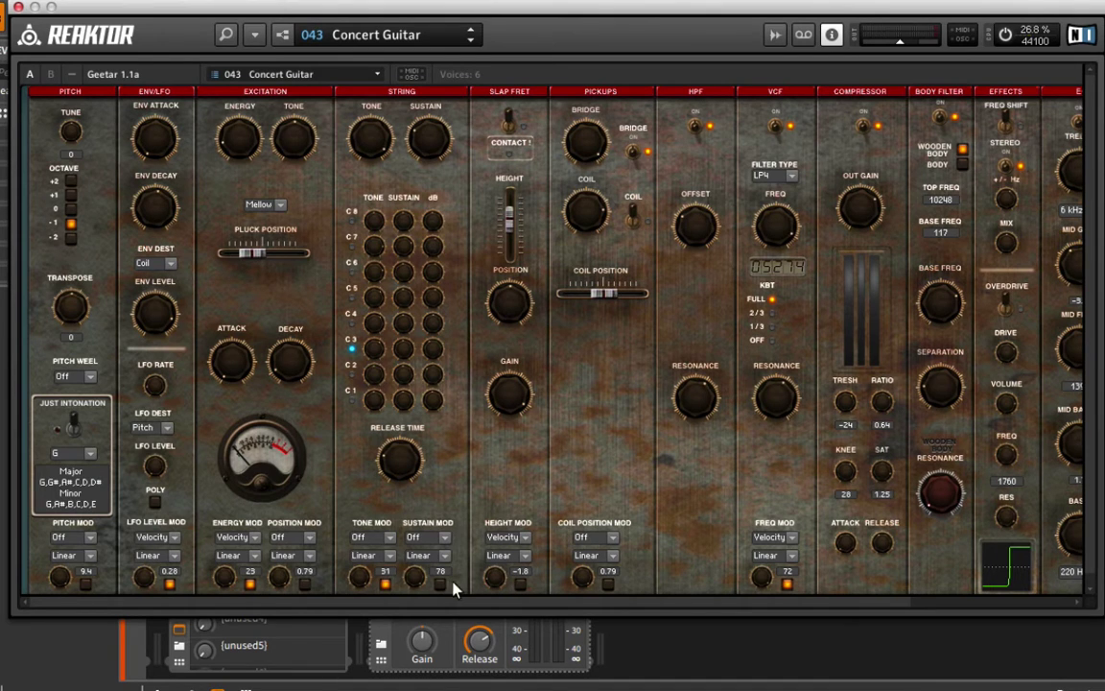
Explore the Geetar 1.1a structure by entering the String macro and cccGuitar block, then come back up.
left_click_drag(451, 602, 389, 587)
left_click(254, 34)
left_click(25, 600)
scroll(350, 398, "down", 1)
double_click(447, 453)
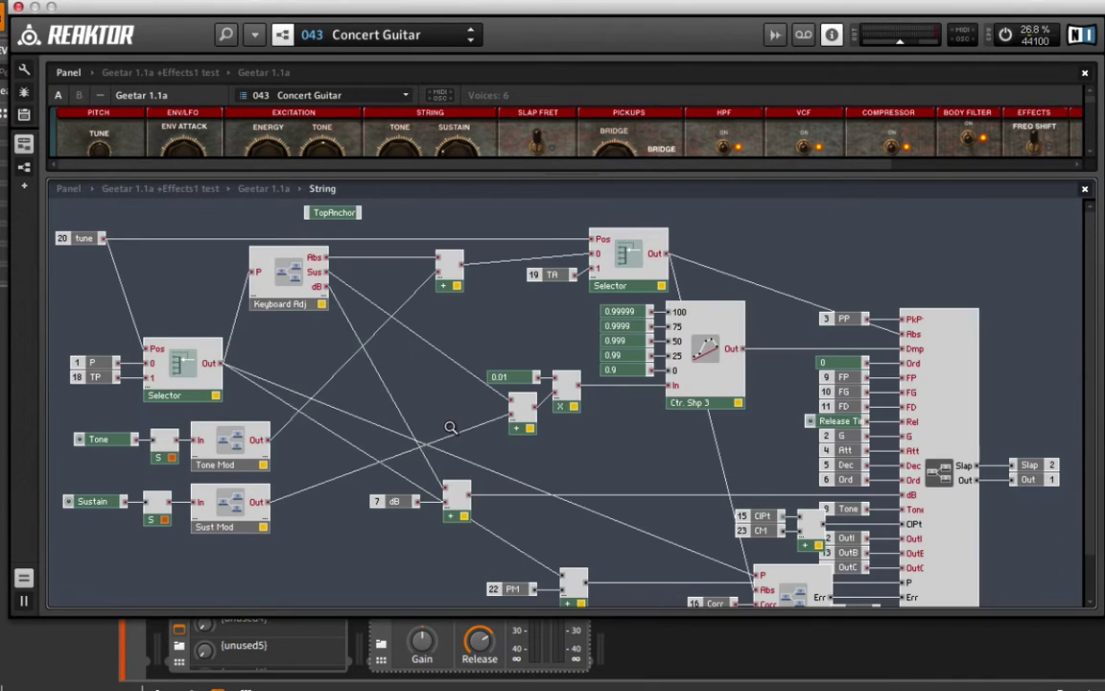
scroll(464, 386, "down", 1)
double_click(945, 353)
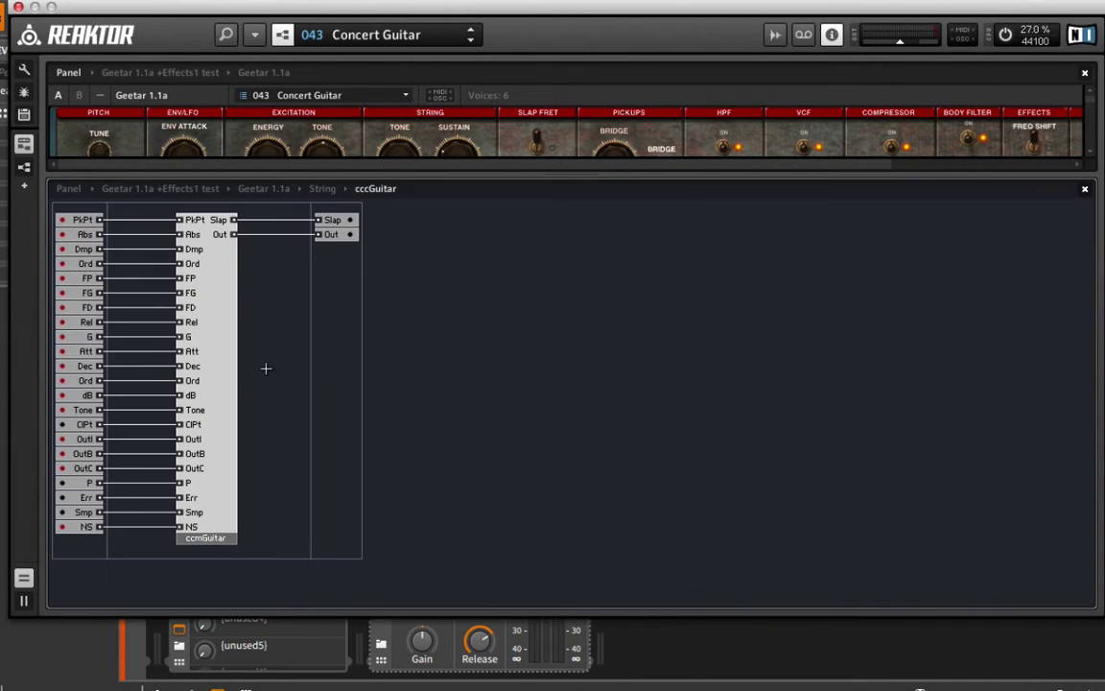
double_click(286, 196)
left_click(264, 188)
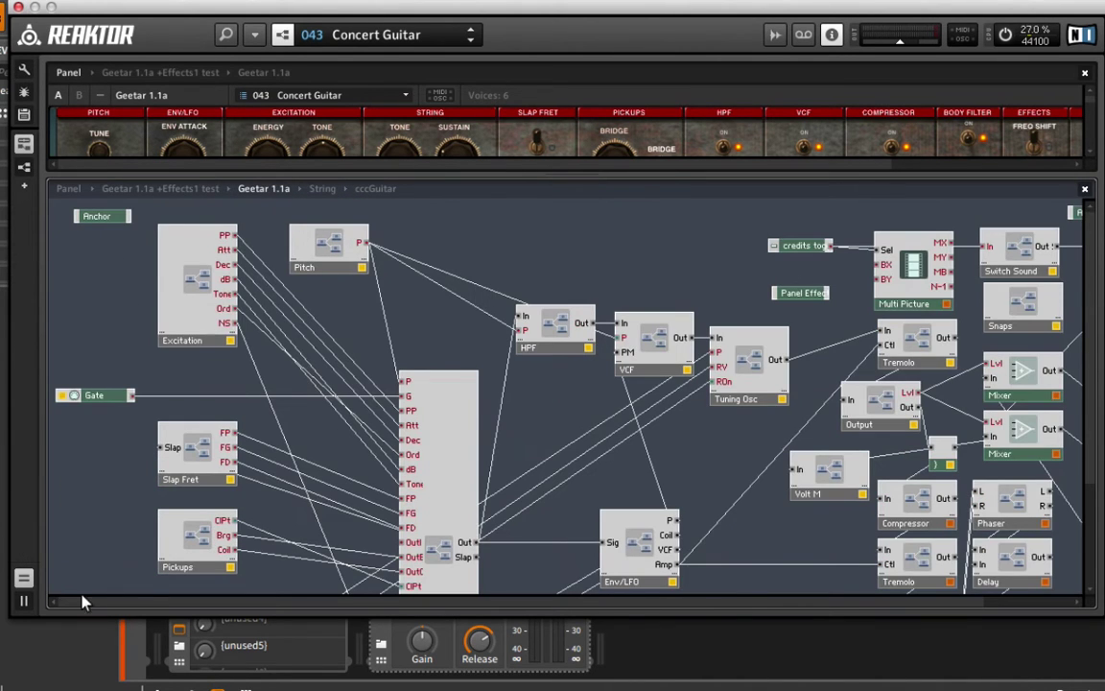
Look around the Geetar 1.1a structure, then close the structure view.
scroll(259, 472, "down", 4)
scroll(305, 482, "right", 3)
scroll(301, 432, "up", 4)
scroll(290, 434, "down", 2)
scroll(273, 471, "left", 3)
scroll(272, 471, "down", 1)
left_click(1085, 189)
scroll(986, 298, "down", 2)
scroll(986, 326, "up", 1)
In the snapshot browser, load Walk Bass Slap Fret 2, then 058 Spanish GuitarFull Effect X.
left_click(283, 38)
left_click(223, 35)
scroll(192, 391, "down", 3)
left_click_drag(192, 414, 187, 447)
left_click(120, 504)
left_click(137, 350)
Load the Wowwow snapshot, then 115 Greensleeves in D minor.
scroll(128, 614, "down", 5)
scroll(130, 610, "down", 13)
left_click(120, 518)
left_click(127, 413)
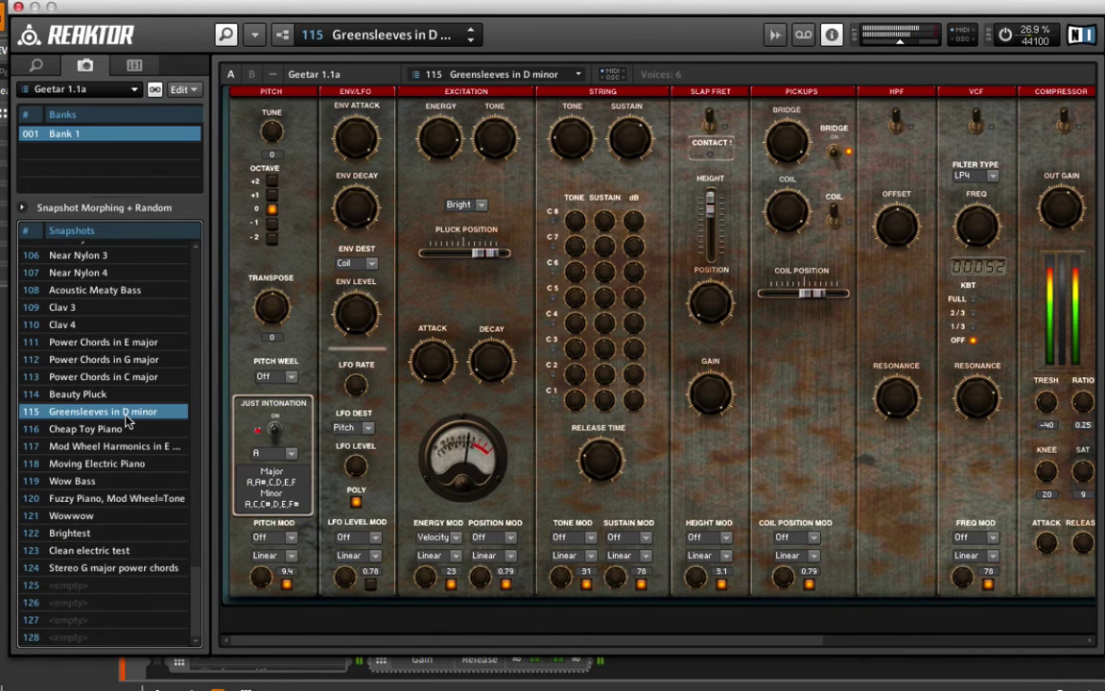
Scroll the snapshot list back up and adjust controls along the bottom of the panel.
scroll(137, 438, "up", 15)
scroll(137, 437, "up", 6)
scroll(137, 437, "up", 4)
left_click_drag(448, 643, 682, 631)
scroll(815, 645, "right", 2)
left_click_drag(820, 646, 871, 644)
left_click_drag(794, 645, 526, 631)
left_click_drag(760, 647, 930, 638)
scroll(989, 637, "right", 3)
left_click(619, 176)
left_click(584, 140)
scroll(845, 633, "right", 2)
left_click_drag(834, 638, 670, 643)
scroll(169, 387, "up", 2)
left_click(115, 88)
left_click(106, 125)
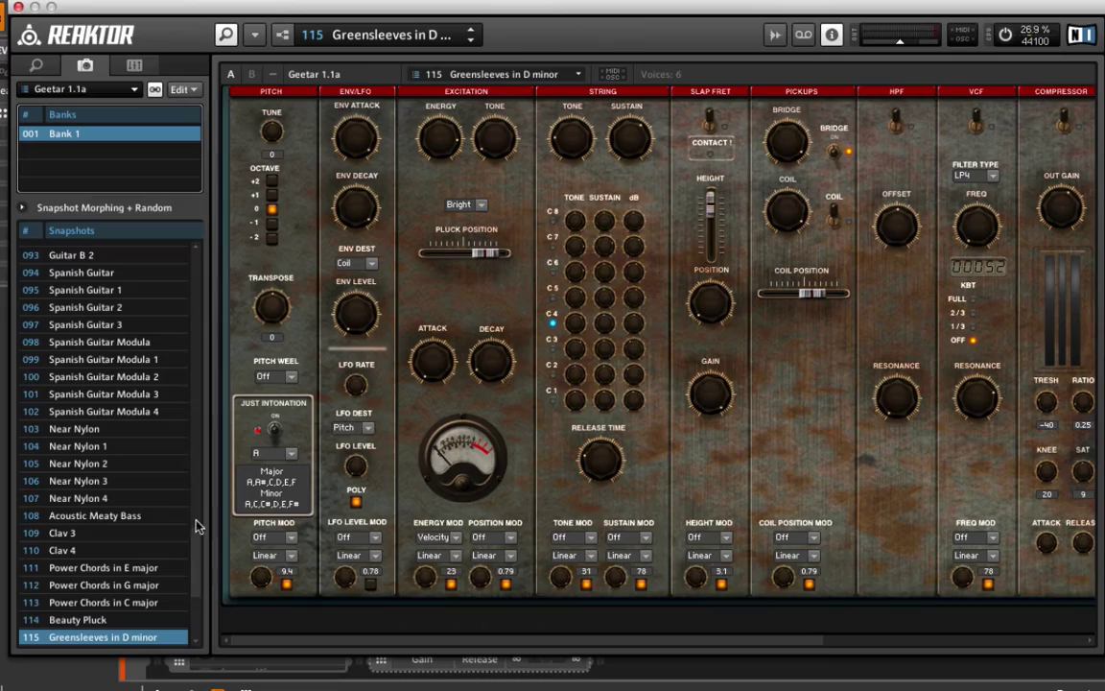
Scroll the Snapshots list to bring 043 Concert Guitar into view.
left_click_drag(188, 572, 204, 464)
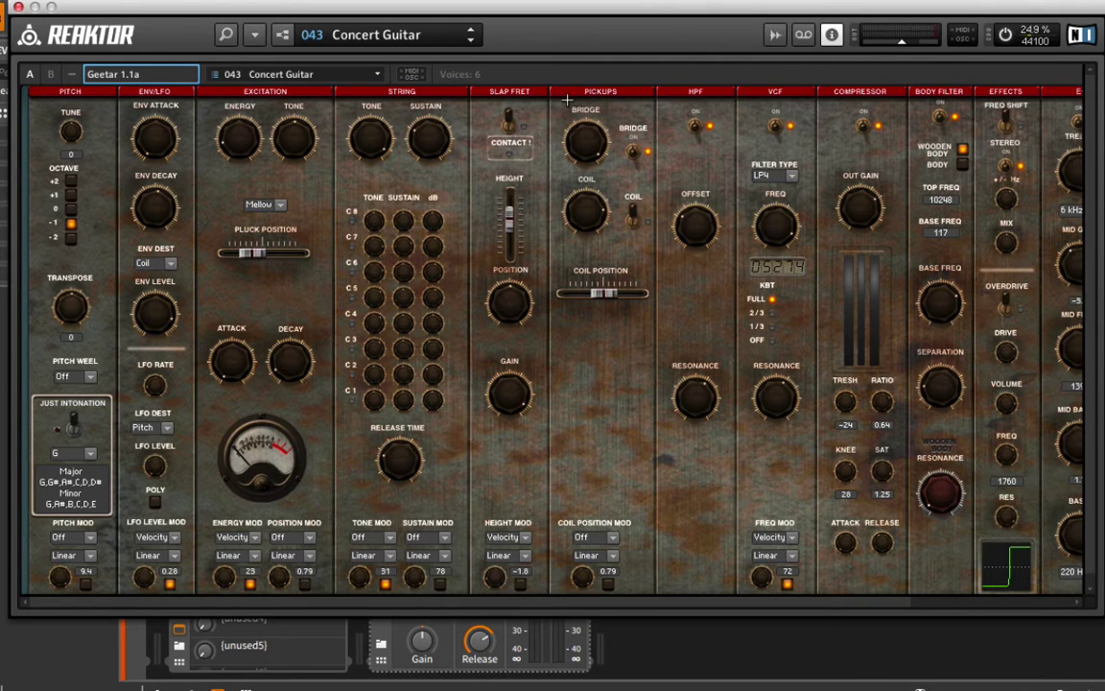
On panel B, switch on Delay with a shorter delay time and switch on Chorus.
left_click(50, 73)
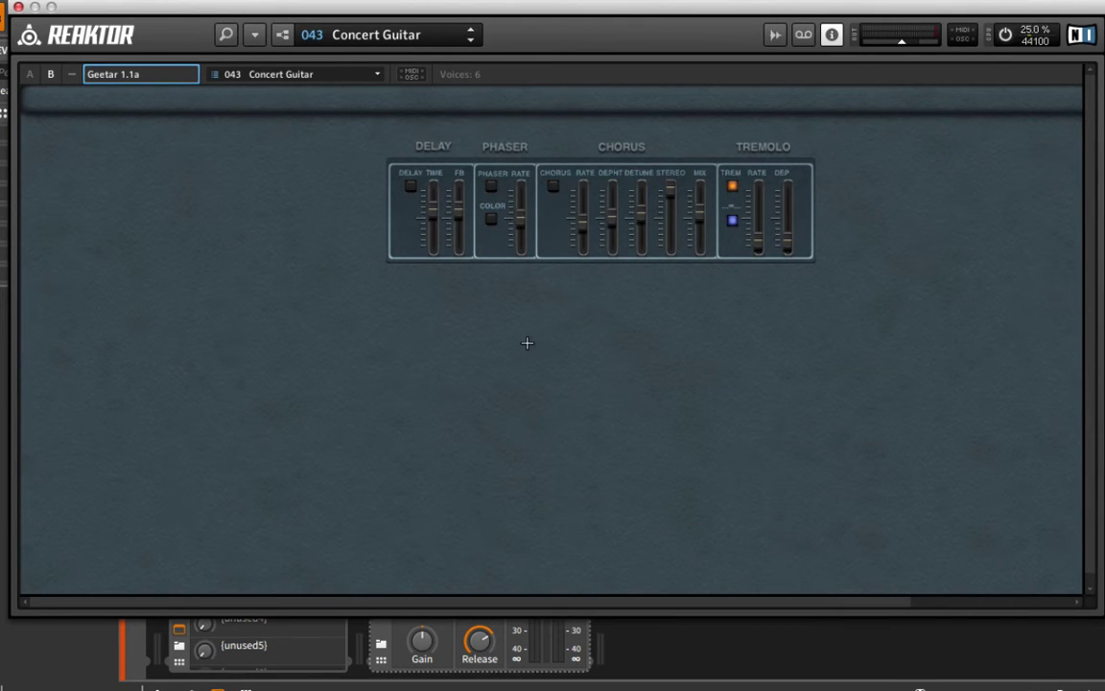
left_click(411, 185)
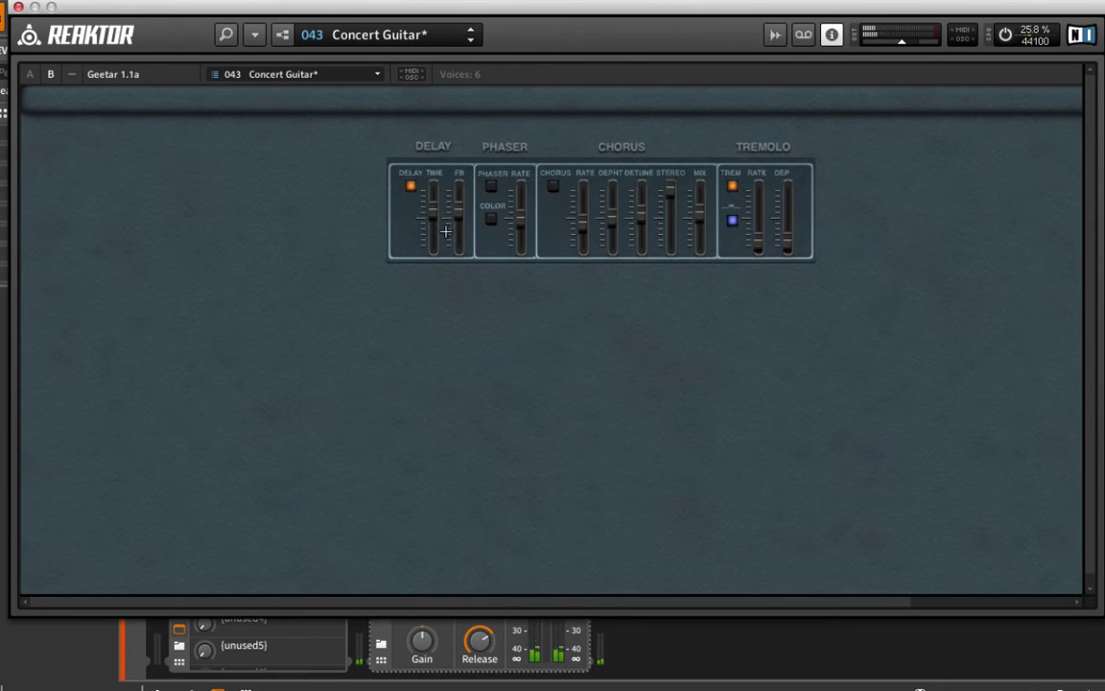
left_click_drag(434, 213, 434, 246)
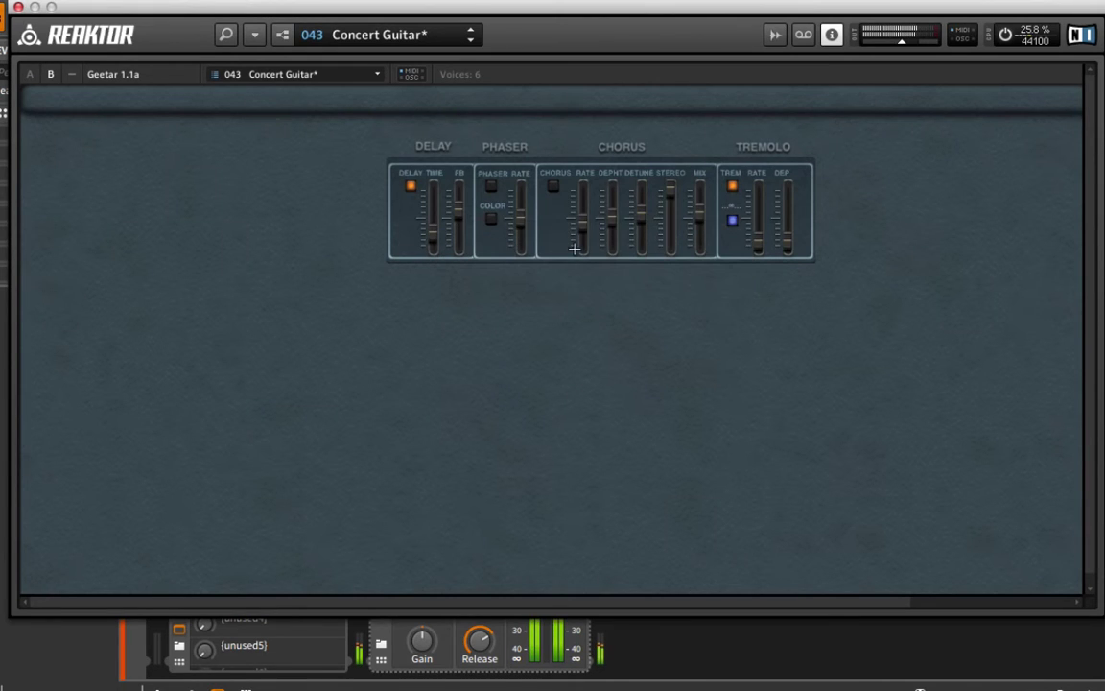
left_click(552, 185)
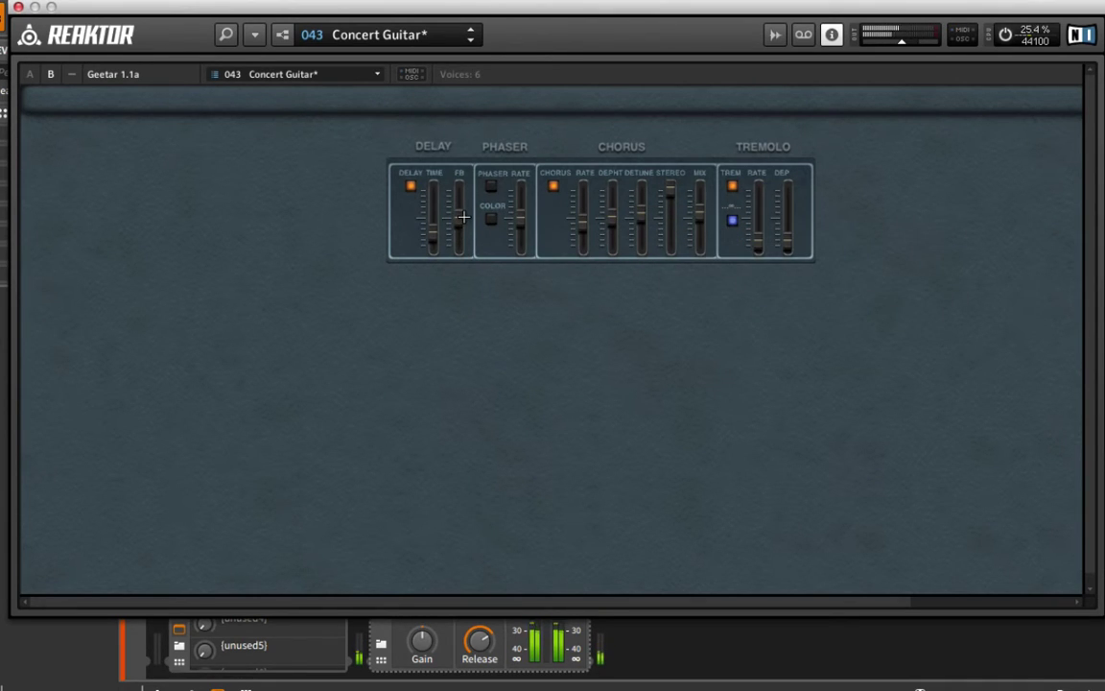
mouse_move(464, 217)
Go back to the main guitar panel, adjust controls along the bottom, then return to panel B.
left_click(30, 74)
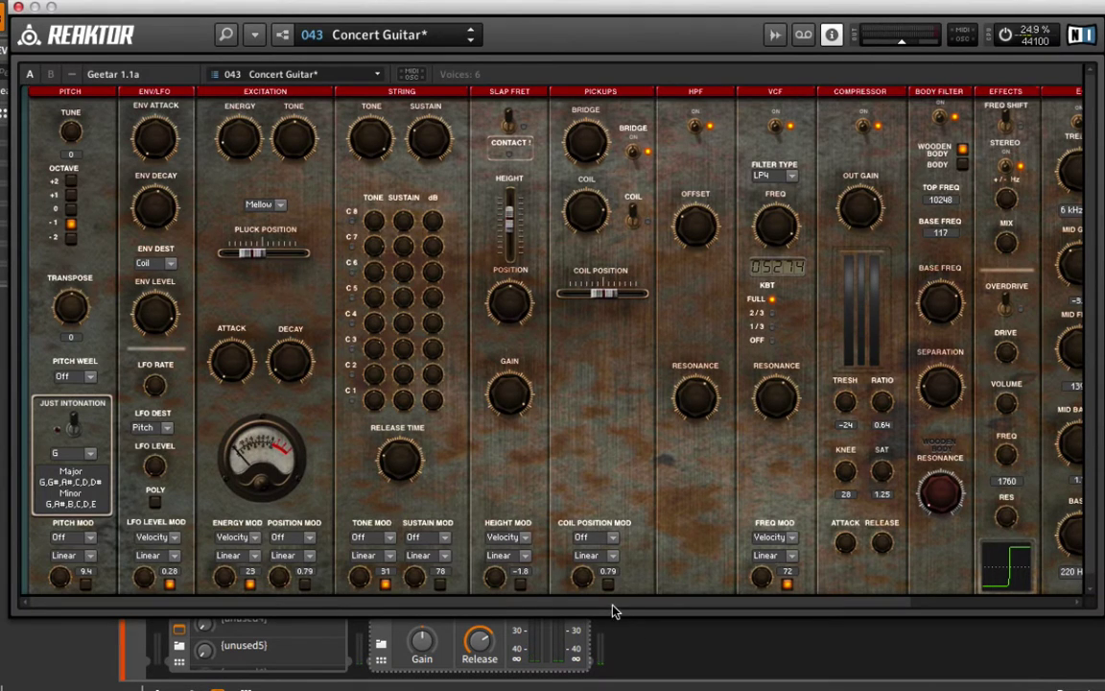
left_click_drag(615, 611, 804, 614)
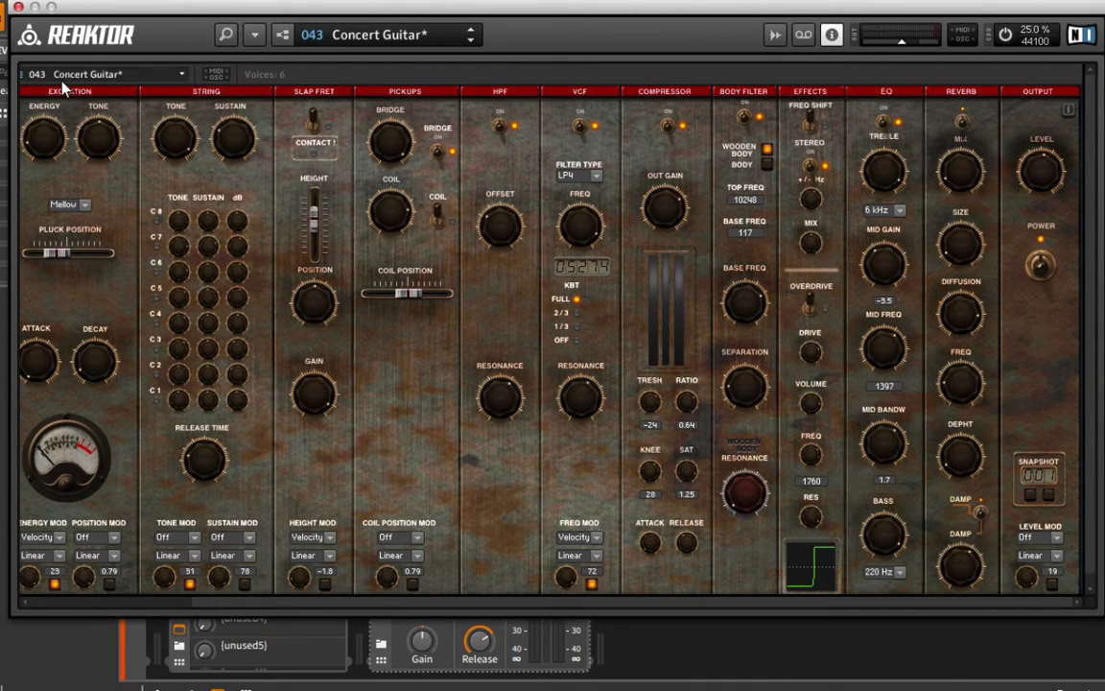
left_click_drag(325, 601, 96, 526)
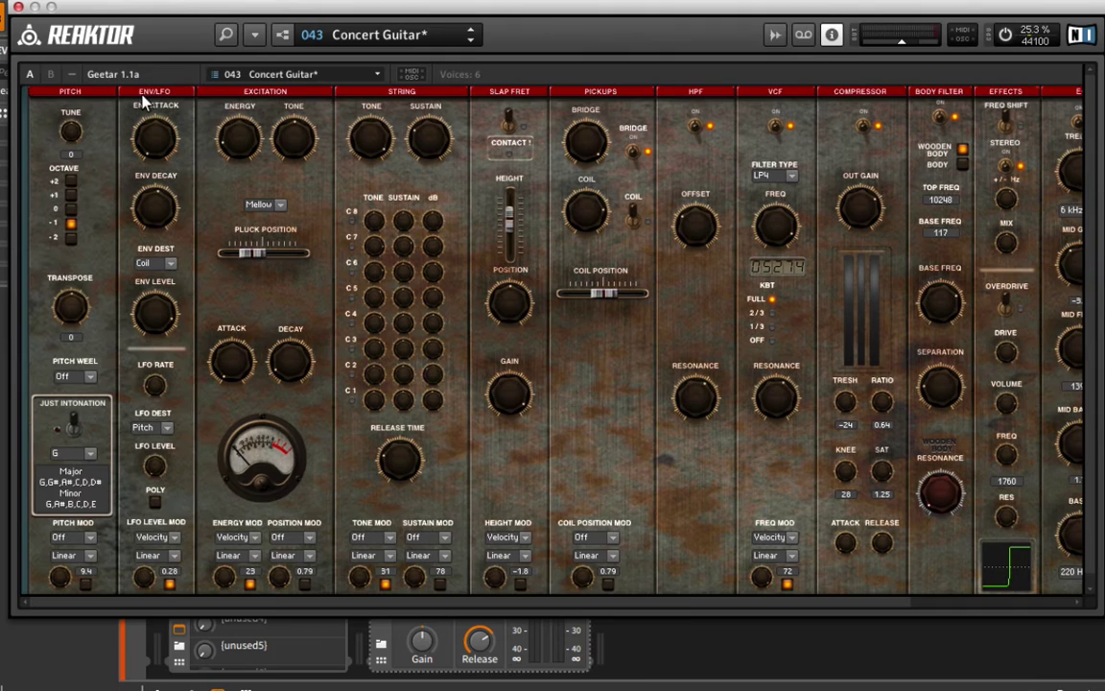
left_click(51, 74)
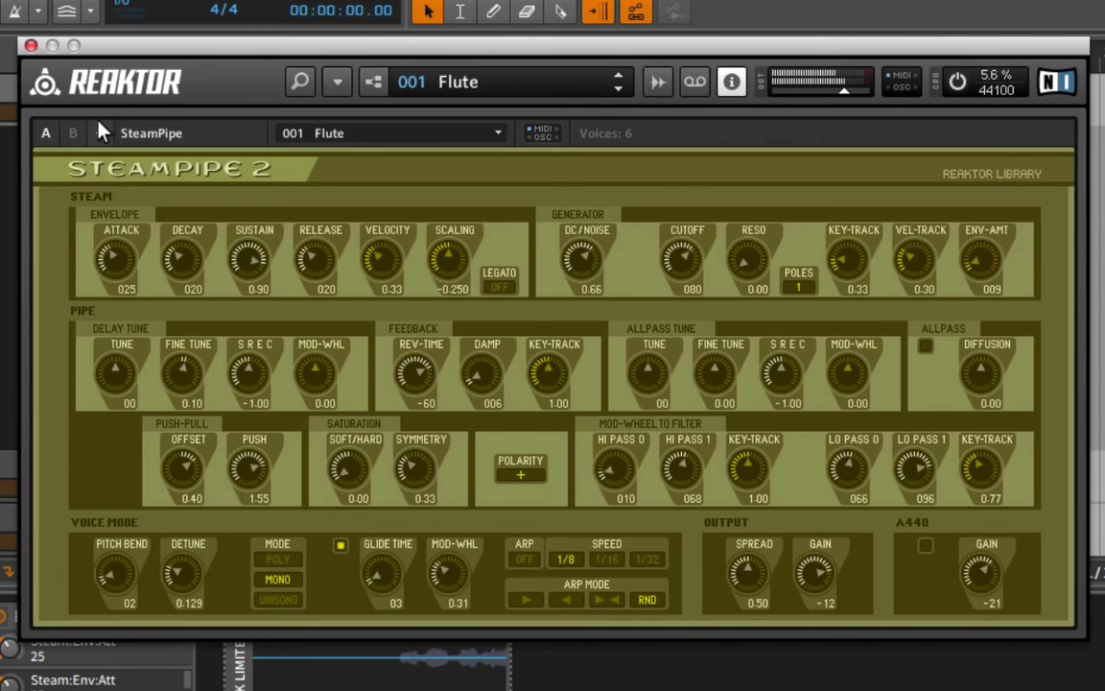
Turn off the Space Master Deluxe OUT on panel B, then go back to panel A.
left_click(77, 134)
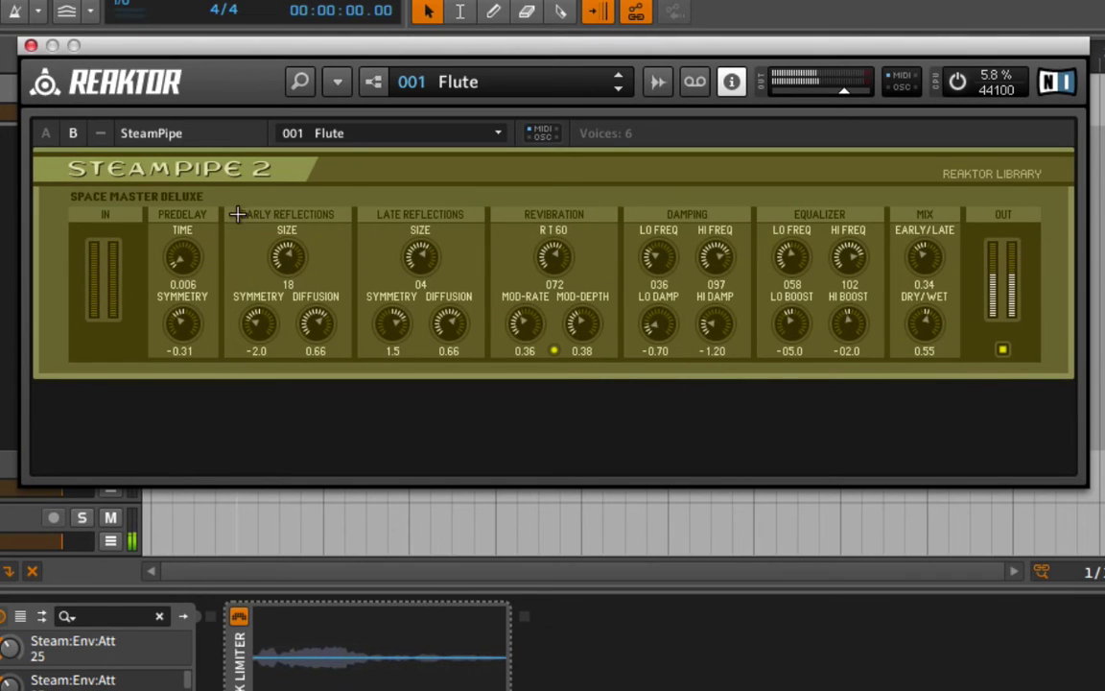
left_click(1001, 349)
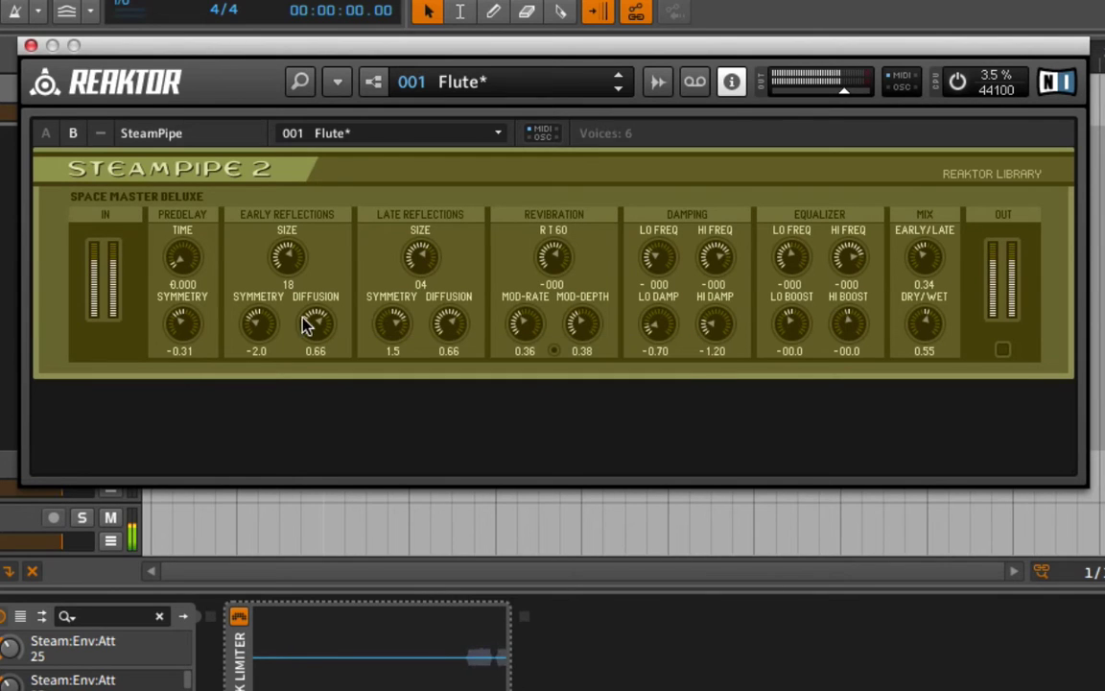
left_click(44, 134)
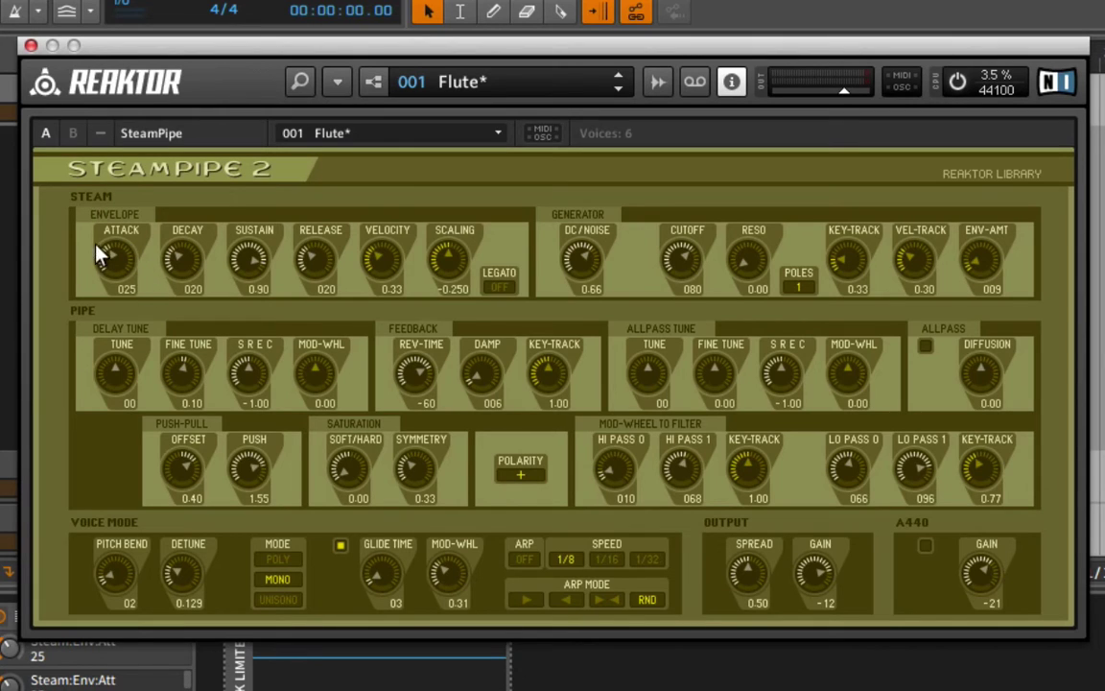
Raise ATTACK to 064, set RELEASE to 058, and try the DC/NOISE amount lower and higher.
left_click_drag(111, 254, 118, 208)
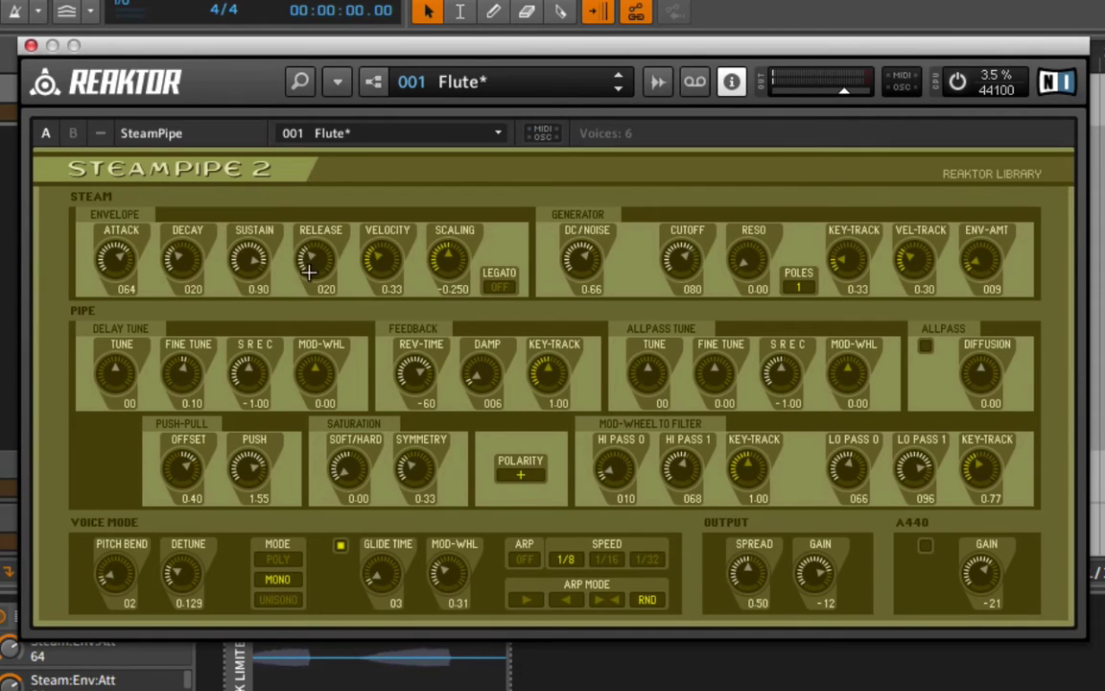
left_click_drag(313, 254, 319, 208)
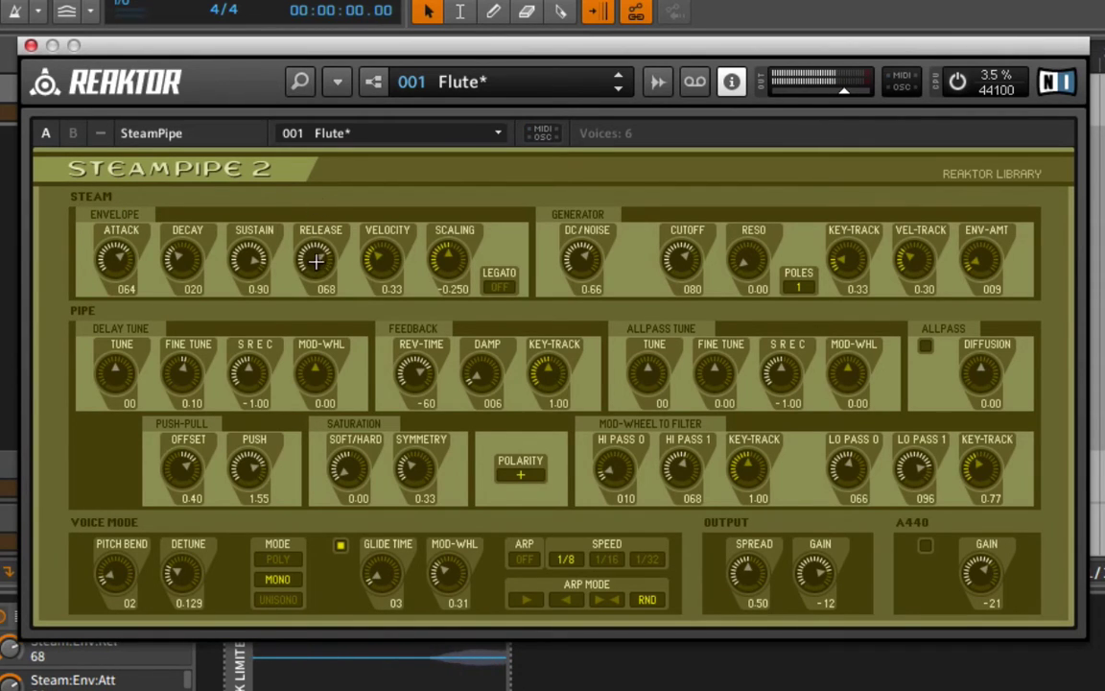
left_click_drag(316, 275, 316, 281)
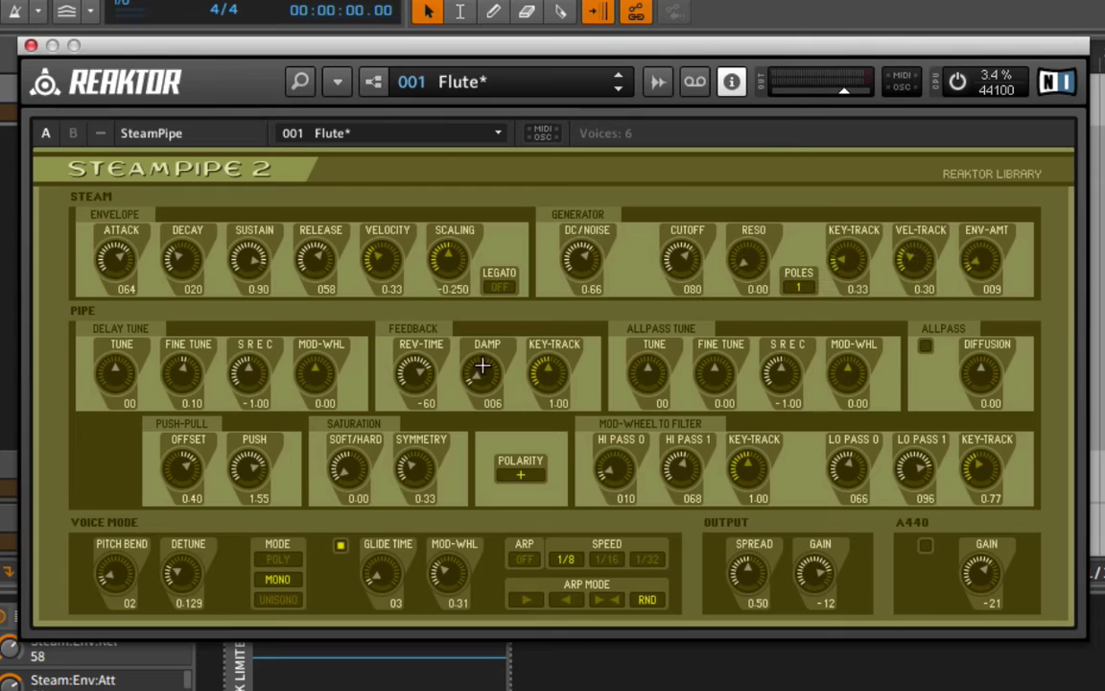
left_click_drag(582, 257, 591, 308)
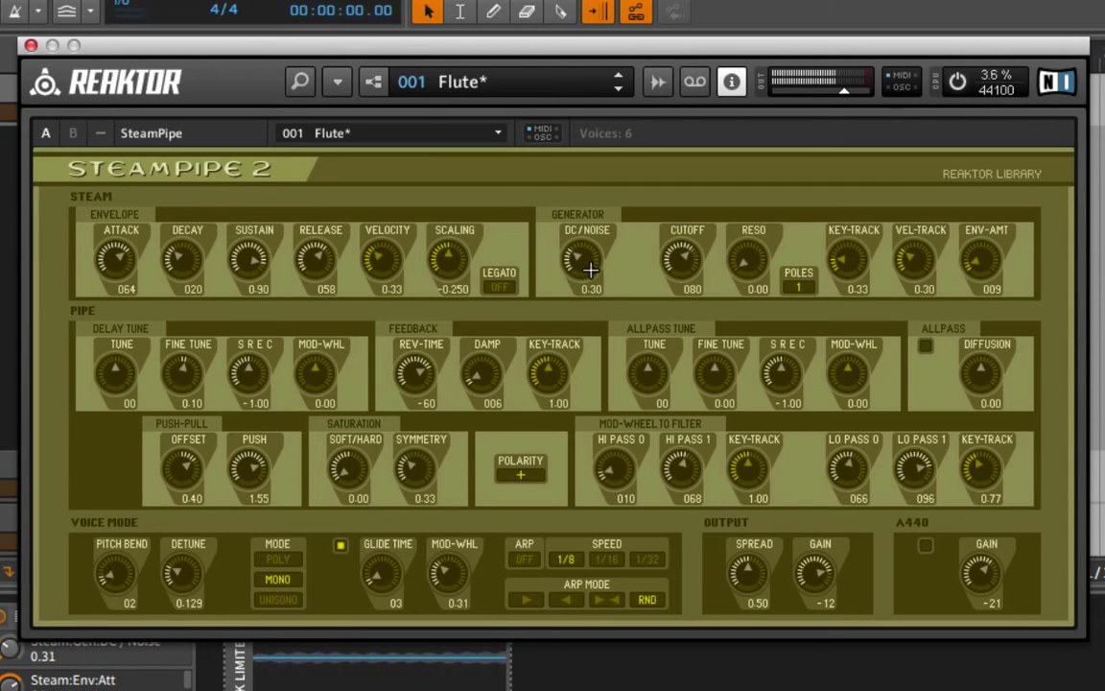
left_click_drag(587, 255, 651, 168)
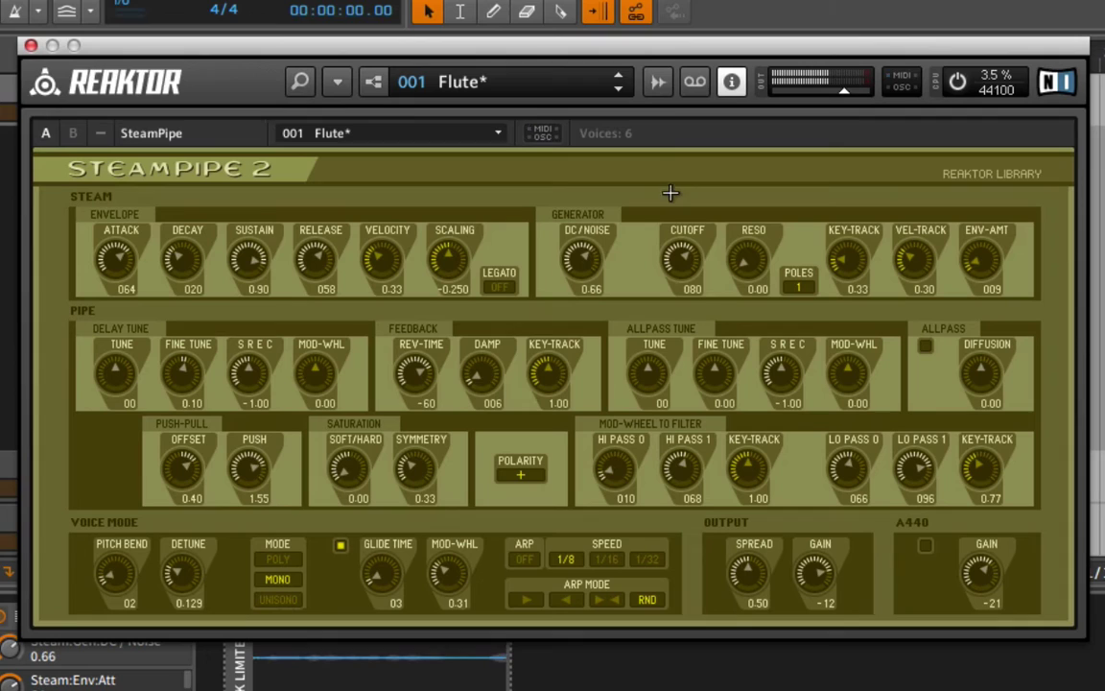
Set the filter to 2 poles with cutoff 088 and resonance 0.43, and DC/noise to 0.76.
left_click(681, 269)
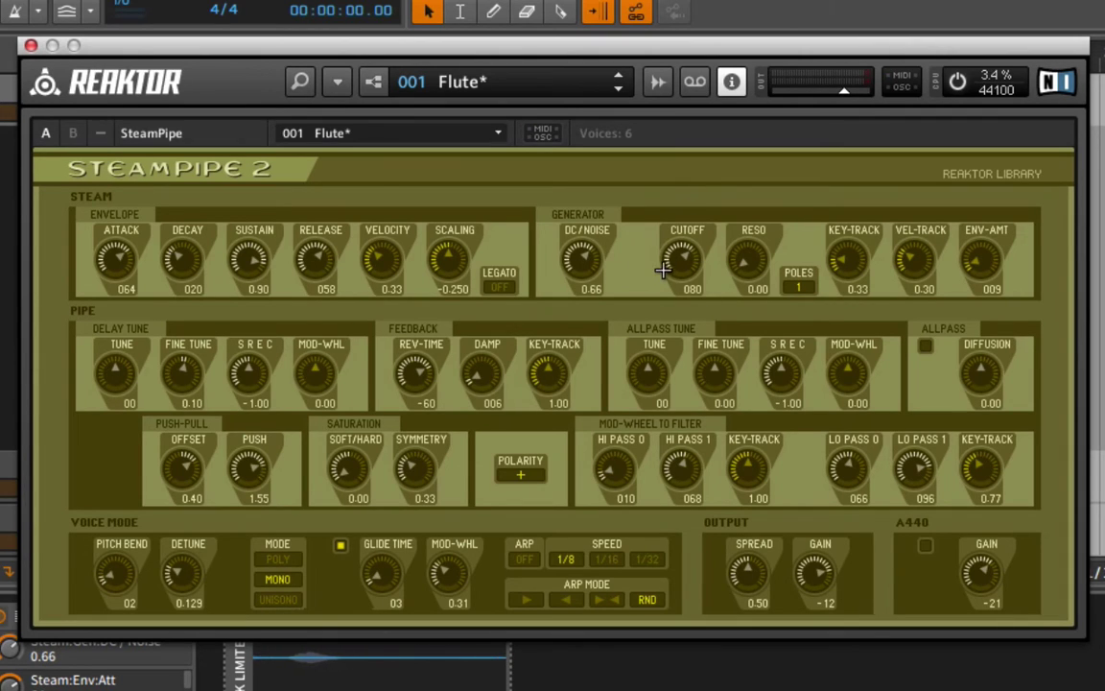
left_click_drag(674, 269, 732, 81)
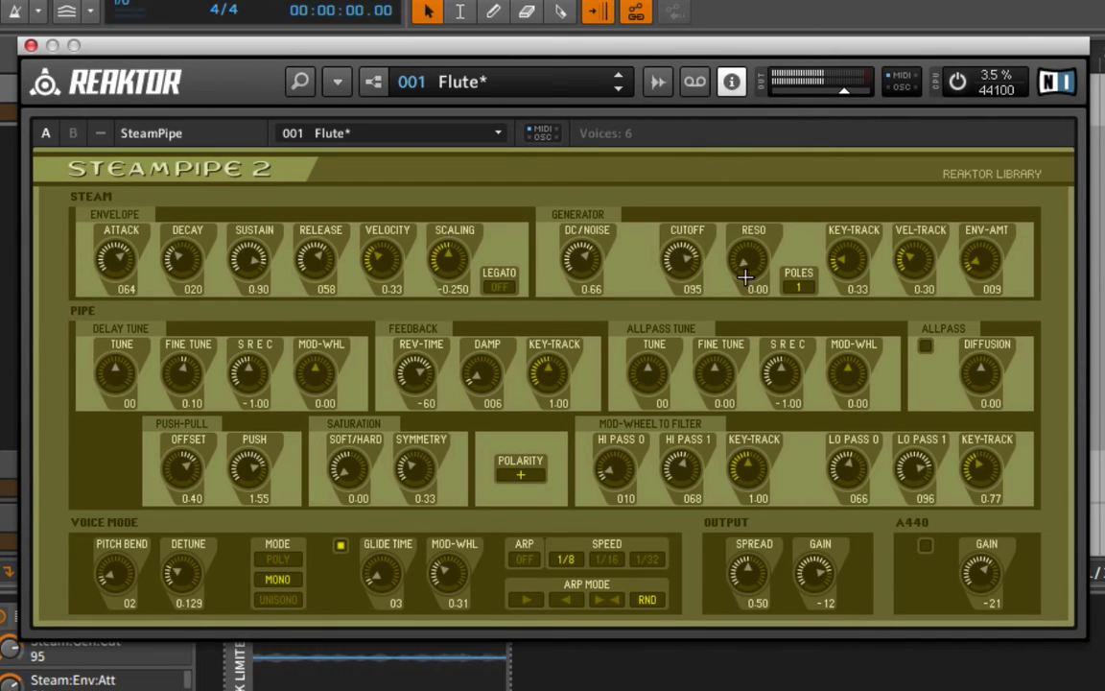
left_click(799, 273)
left_click_drag(746, 257, 671, 177)
mouse_move(681, 257)
left_mouse_down()
mouse_move(667, 287)
mouse_move(671, 274)
left_mouse_up()
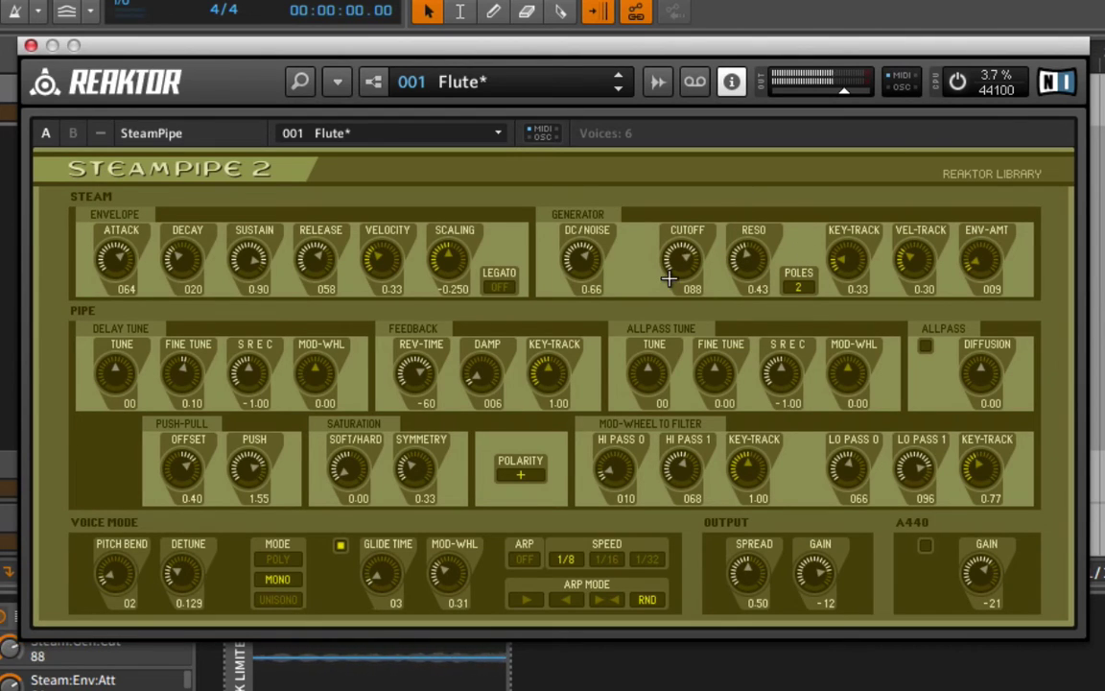
left_click_drag(586, 261, 588, 242)
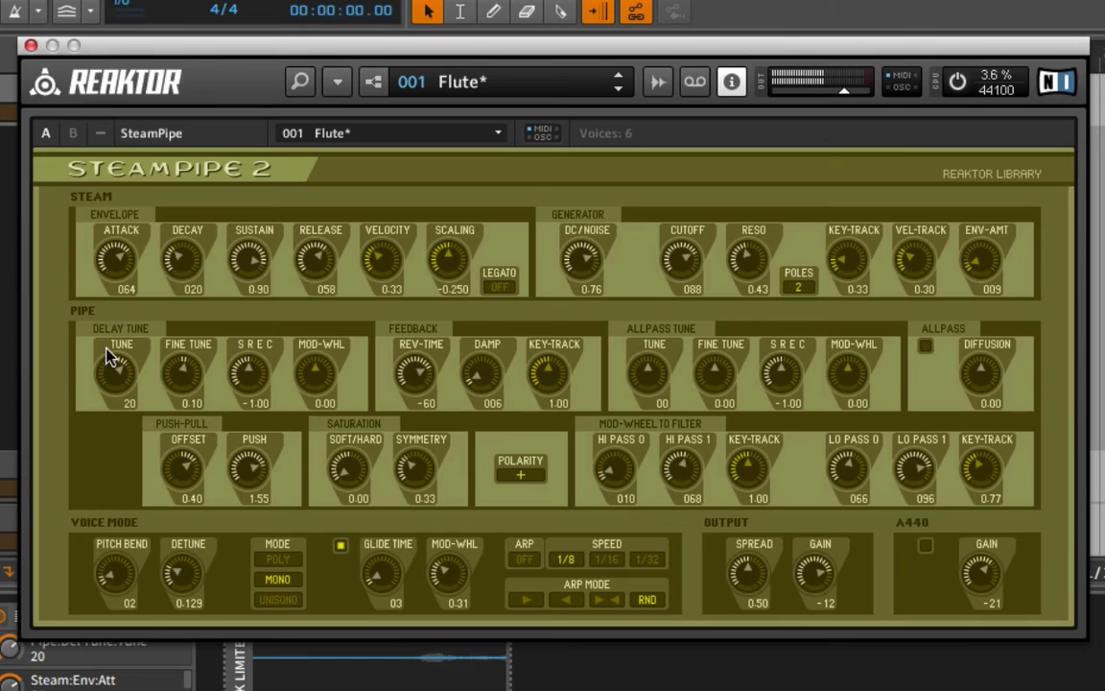
Set Pipe Delay Tune -14 and Allpass tune 29, enable ALLPASS, attack 067, and voice mode UNISONO.
left_click_drag(108, 365, 95, 402)
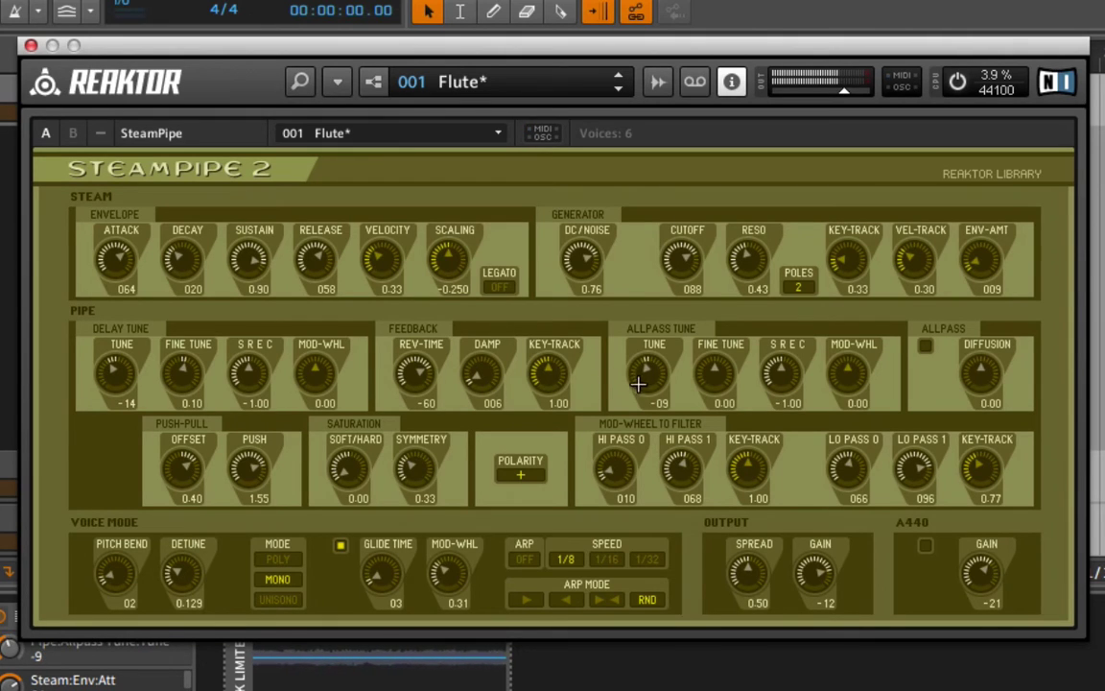
left_click_drag(625, 379, 657, 385)
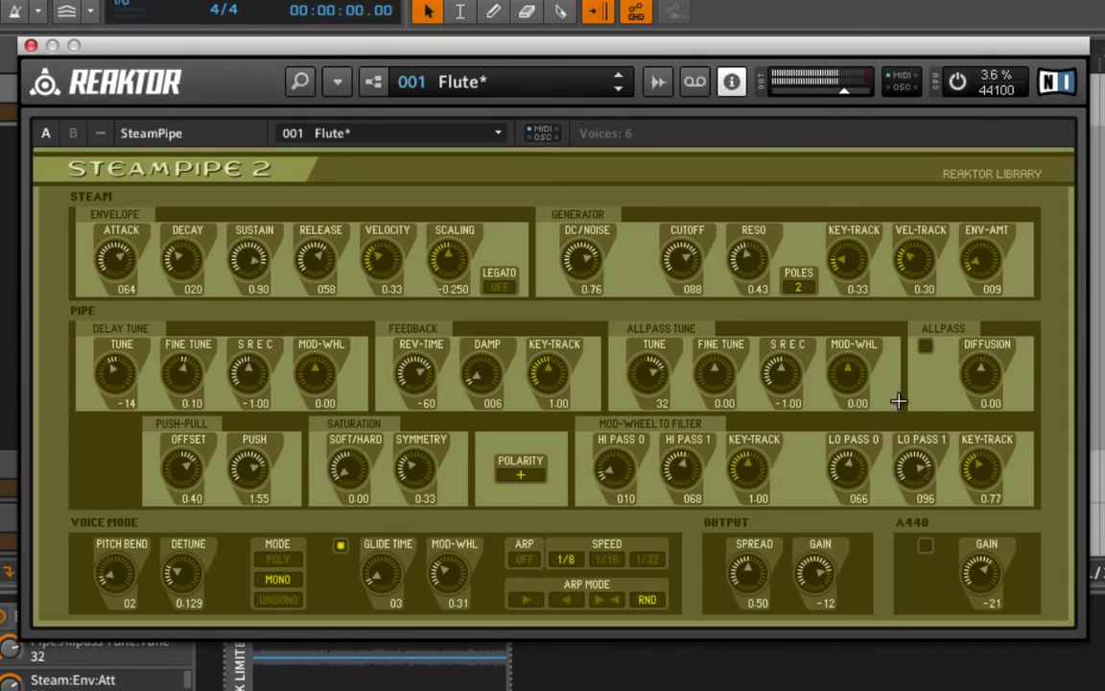
left_click(924, 347)
left_click_drag(648, 369, 648, 456)
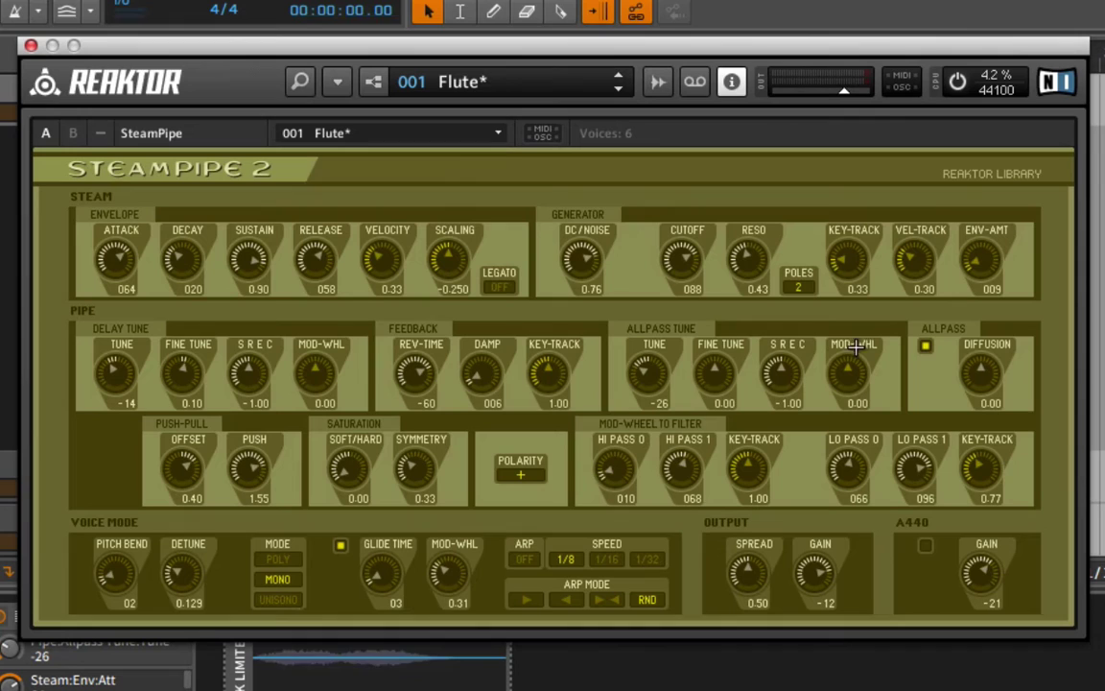
left_click_drag(653, 371, 666, 317)
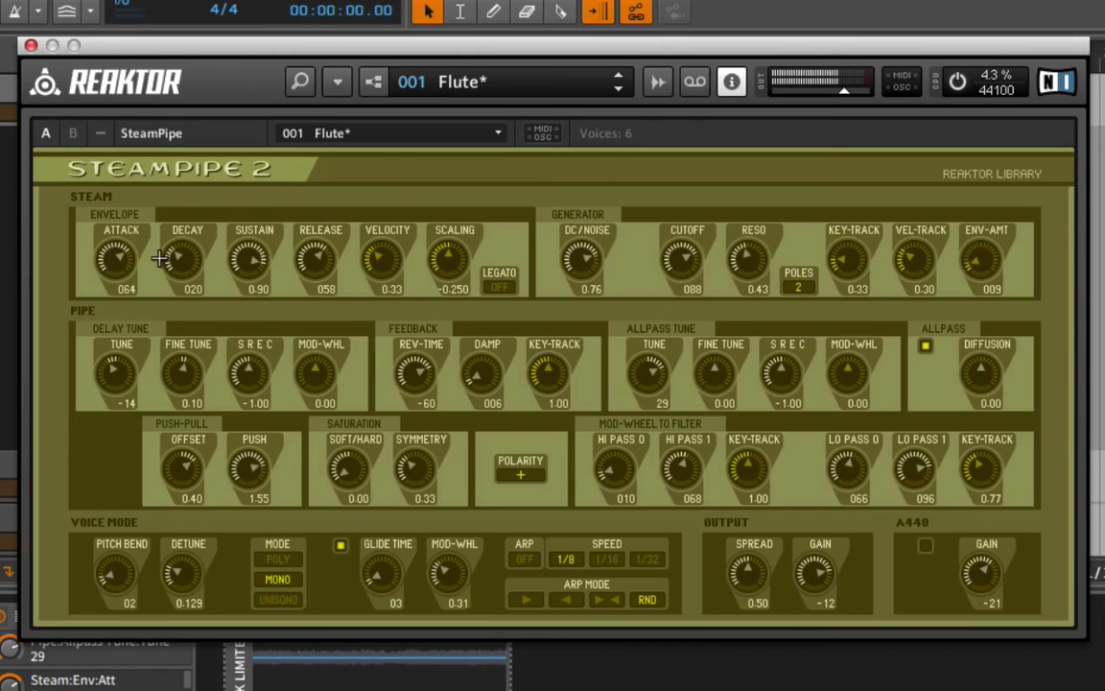
left_click_drag(135, 267, 141, 259)
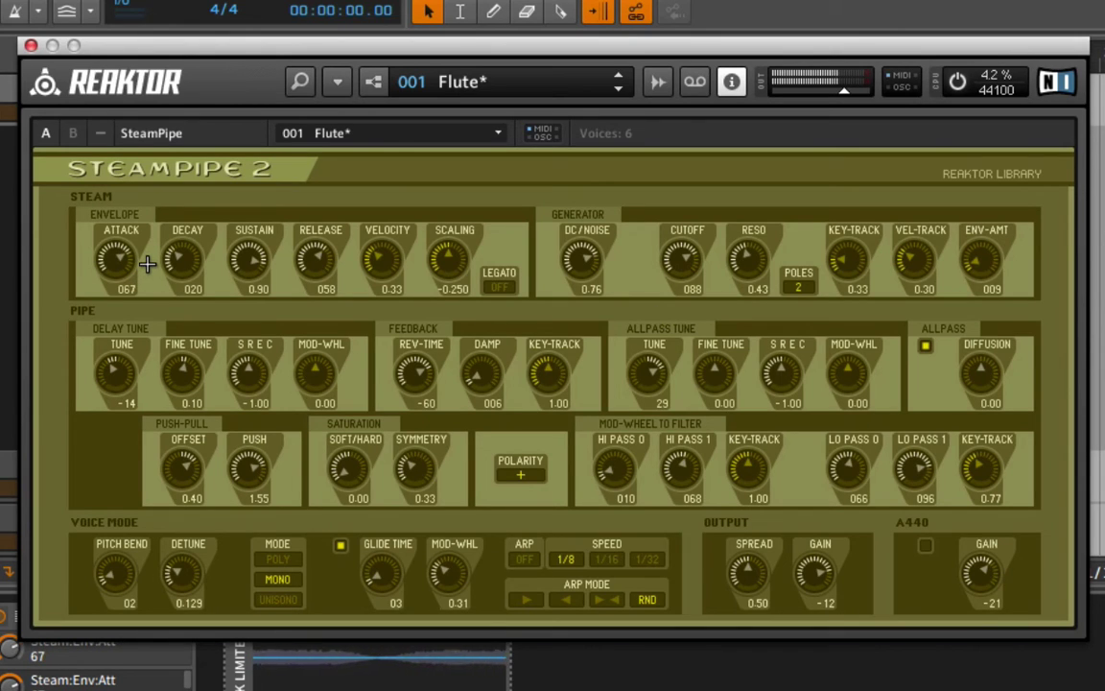
left_click(260, 596)
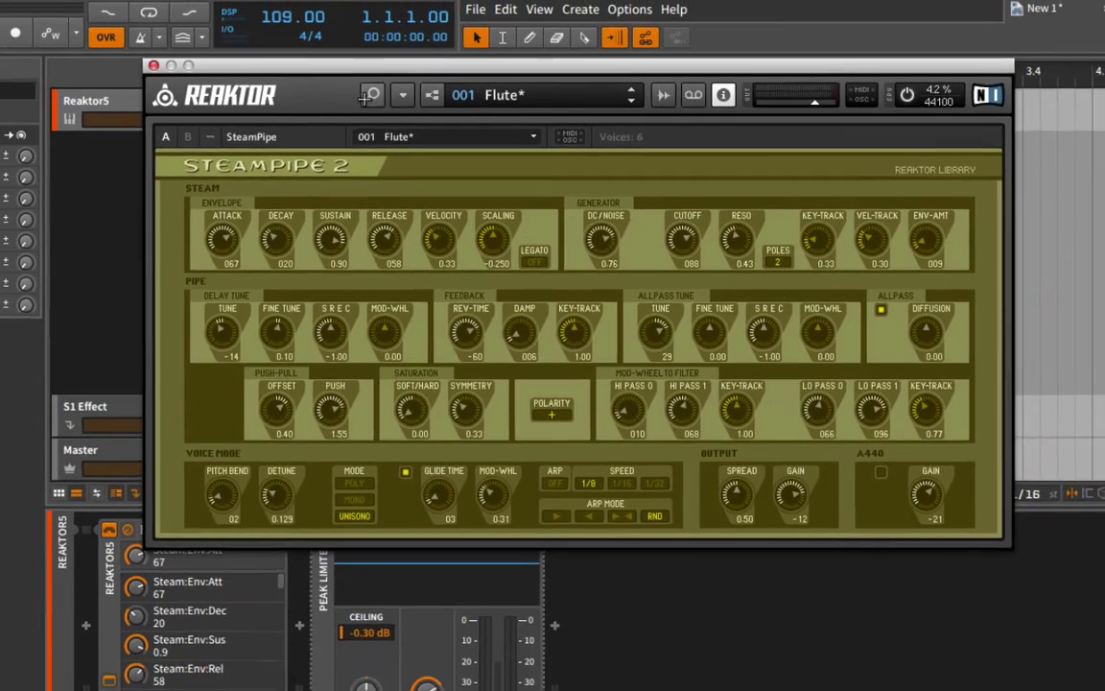
Open the snapshot browser and load 006 Guitar from the Snapshots list.
left_click(300, 81)
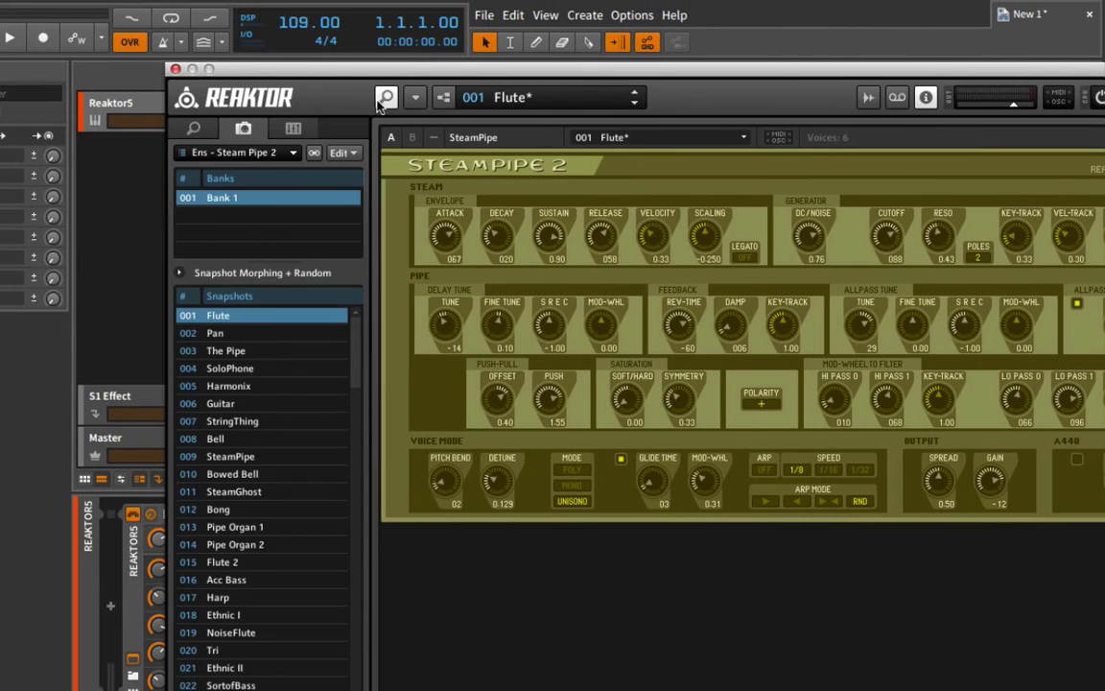
scroll(348, 345, "down", 2)
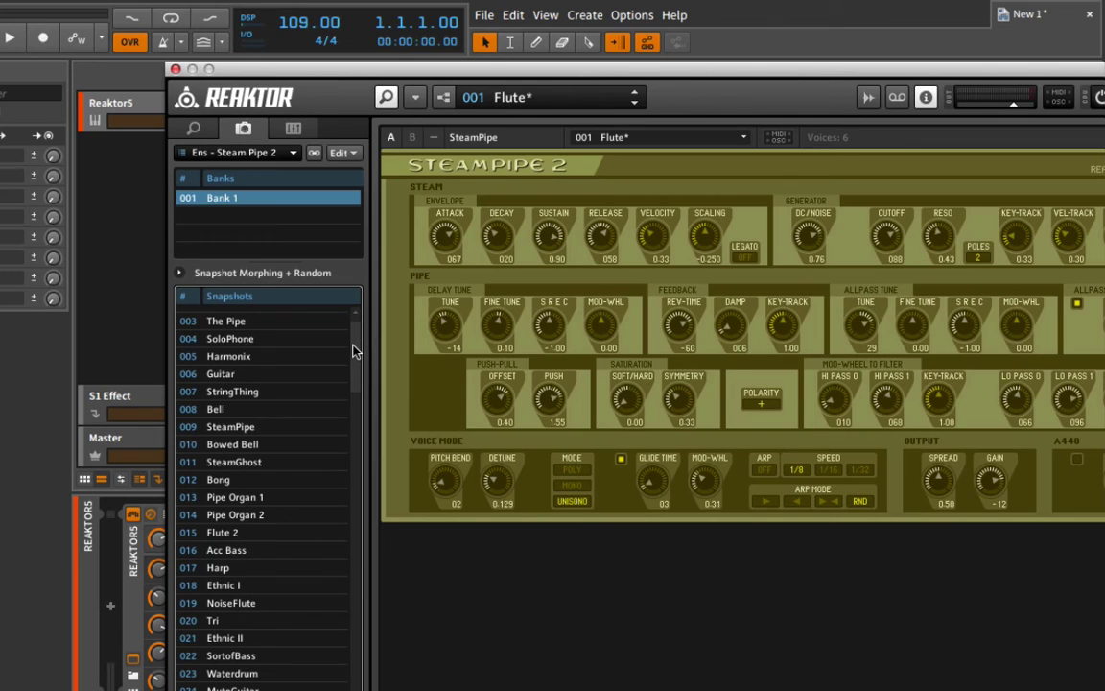
scroll(353, 349, "up", 1)
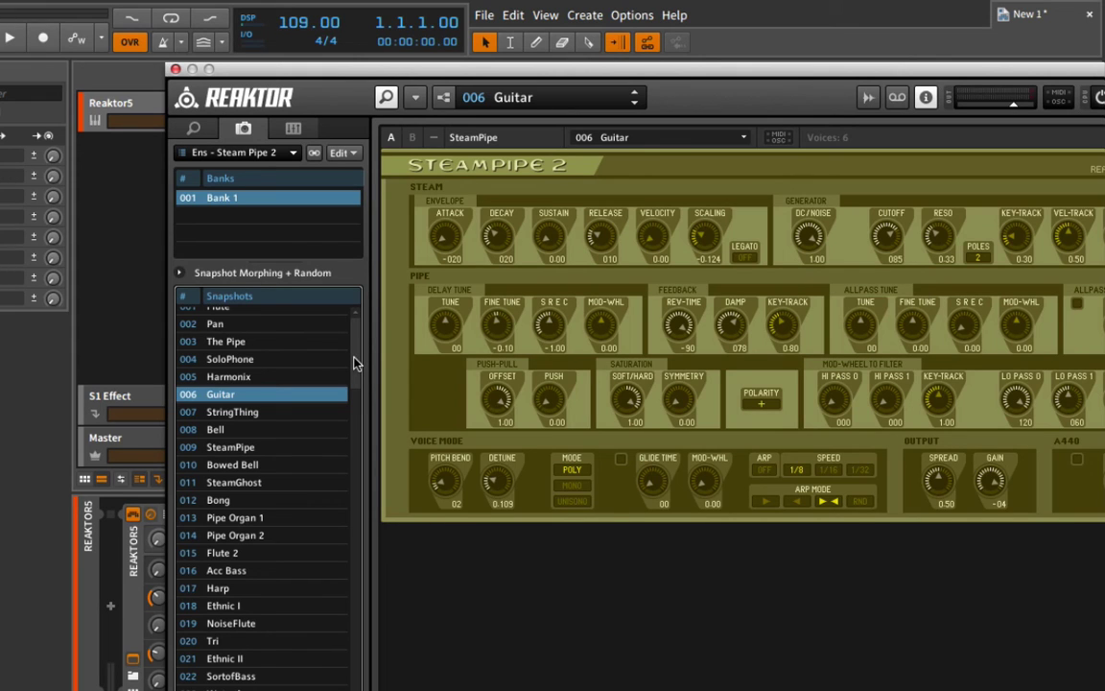
left_click_drag(354, 362, 348, 423)
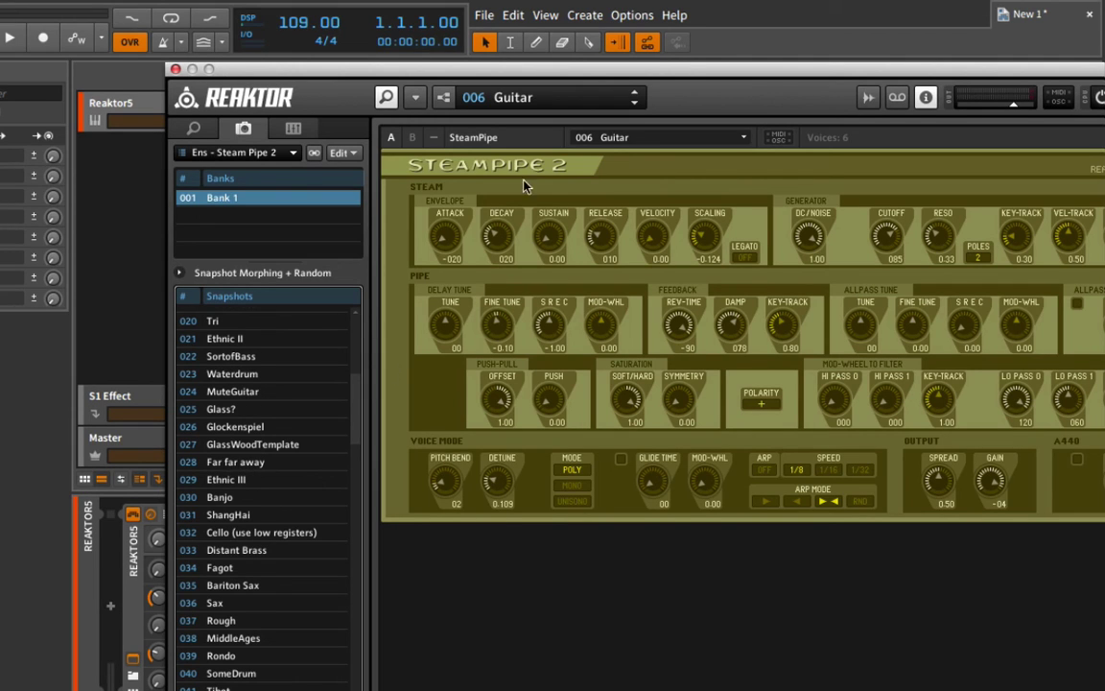
Flip to panel B and back, load 028 Far far away, and move the window to the left edge.
left_click(412, 137)
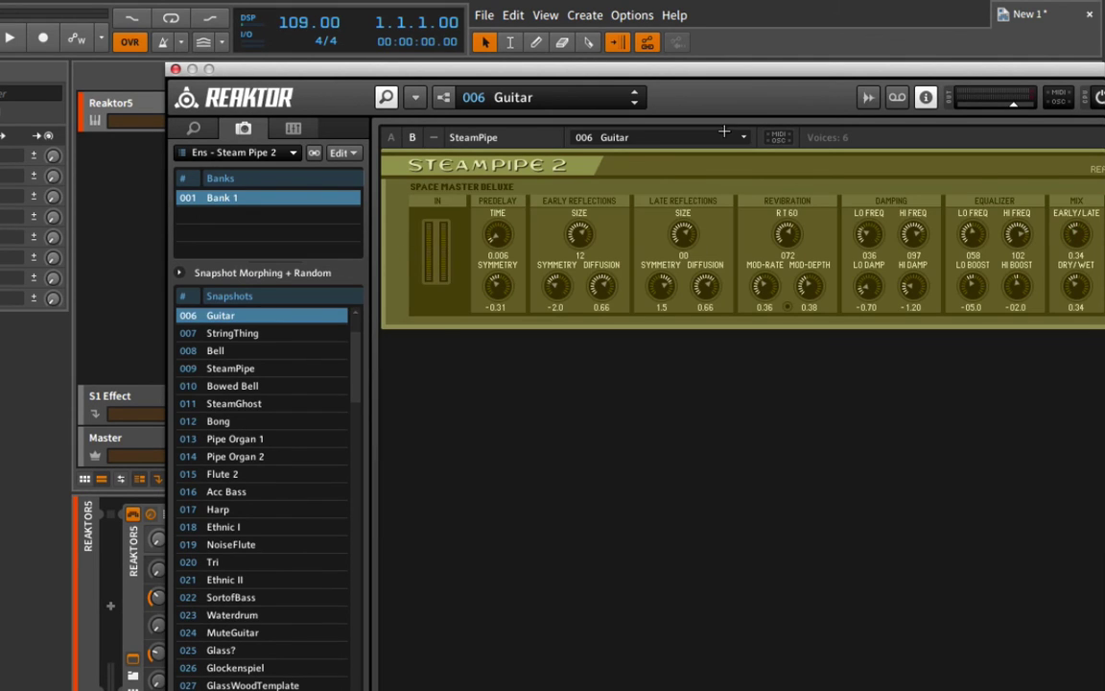
left_click(389, 135)
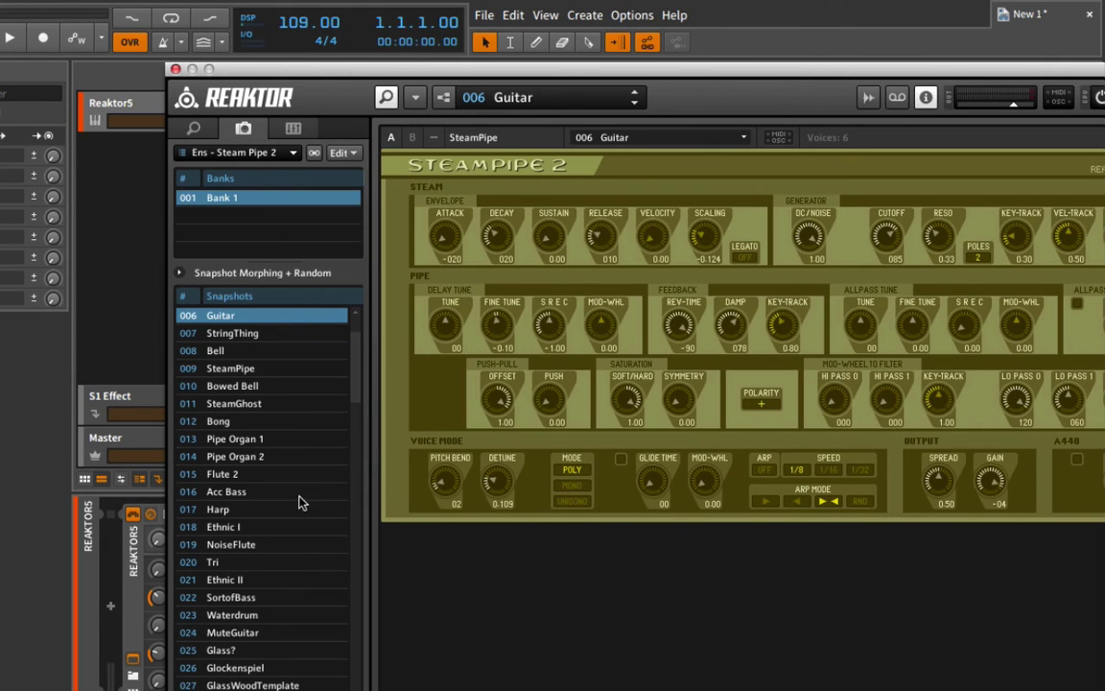
scroll(323, 345, "down", 5)
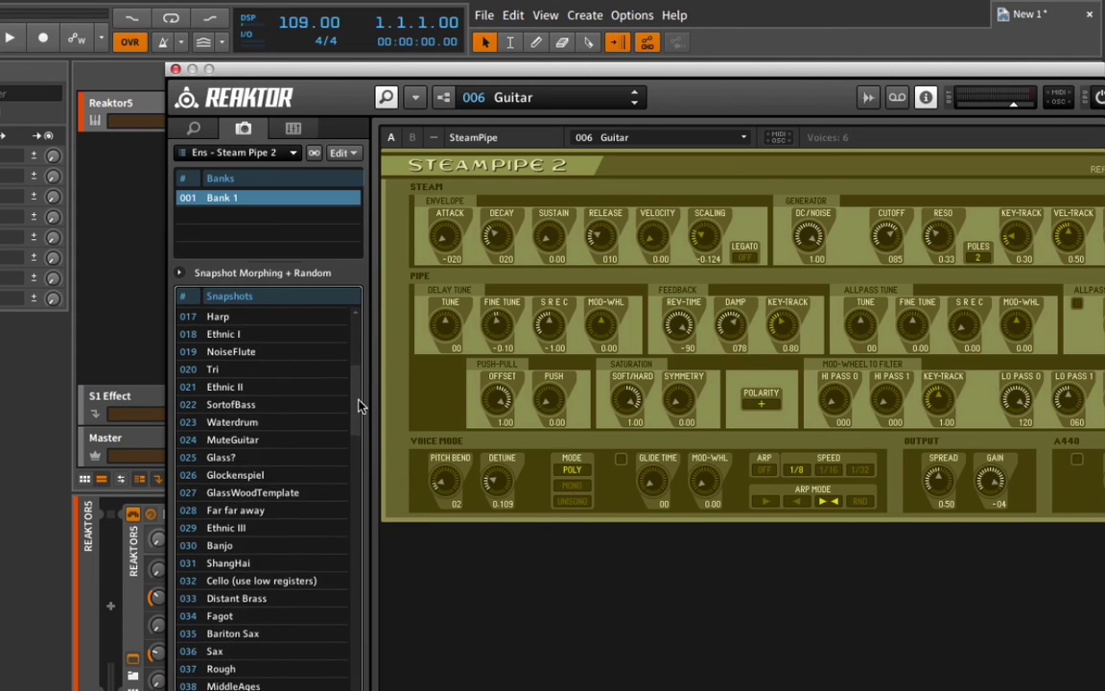
left_click(235, 479)
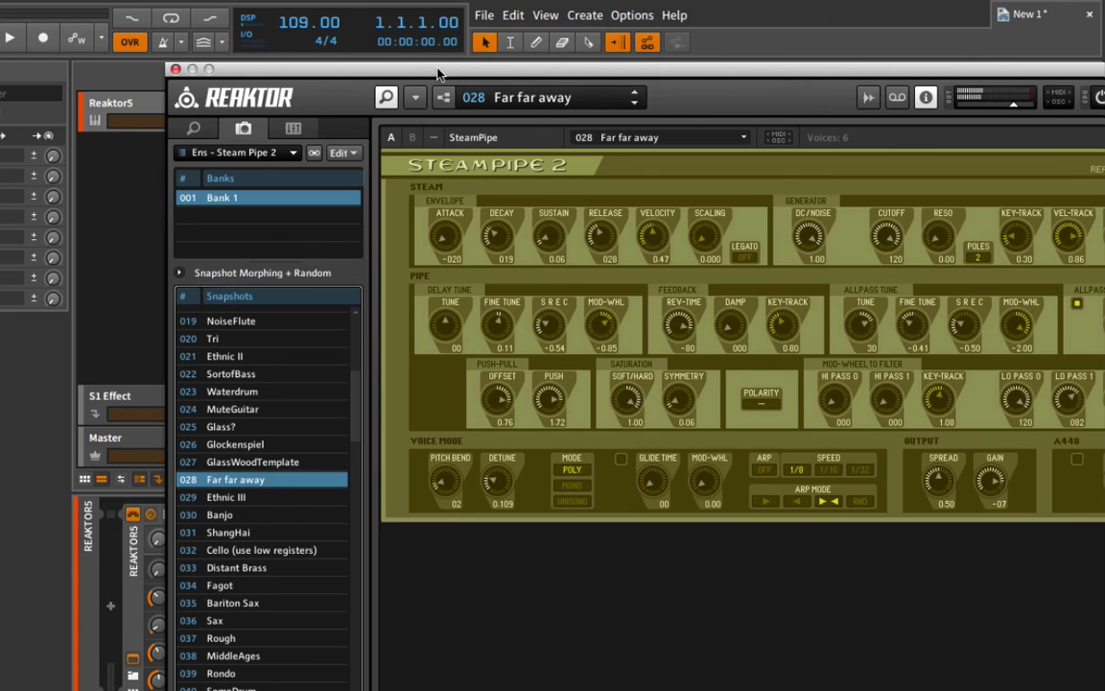
left_click_drag(397, 69, 229, 51)
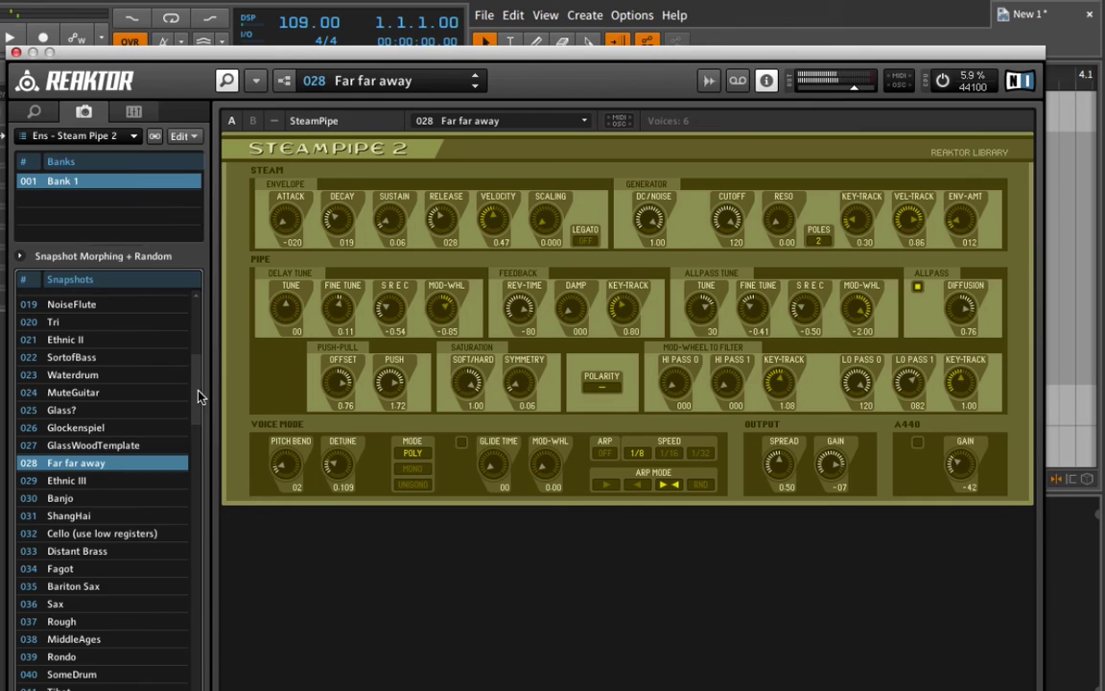
Scroll down the Snapshots list and load 081 Old New Wave.
left_click_drag(199, 394, 188, 556)
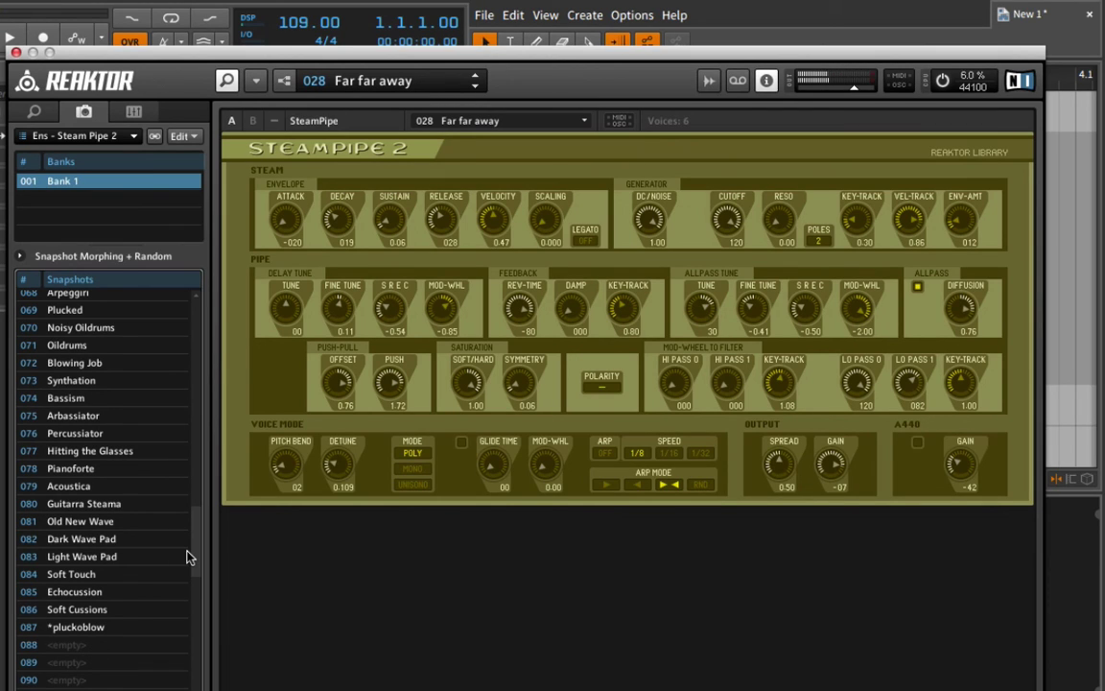
left_click(111, 522)
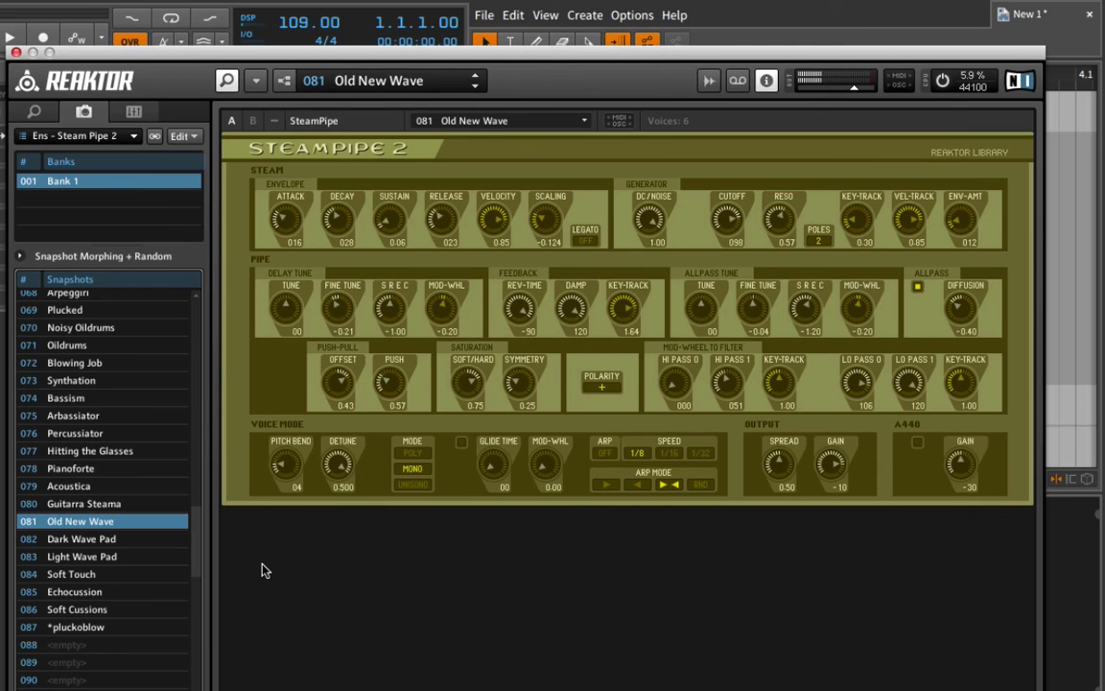
Close the snapshot browser on the 081 Old New Wave panel and move Reaktor right to reveal the track list.
left_click(226, 81)
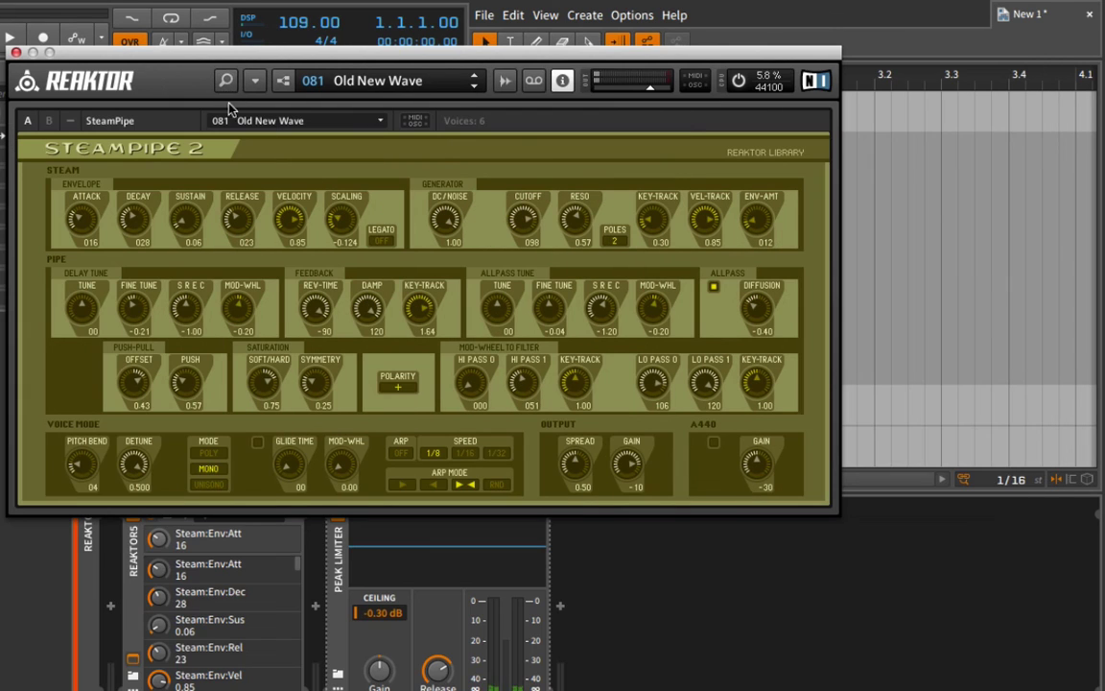
left_click_drag(235, 56, 400, 59)
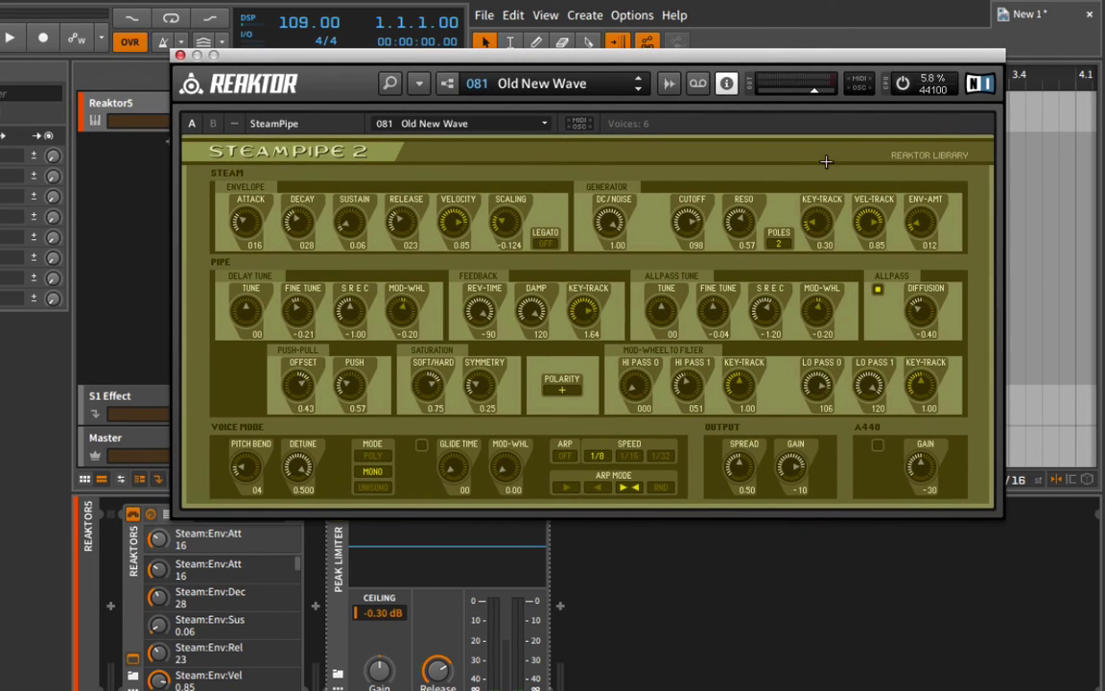